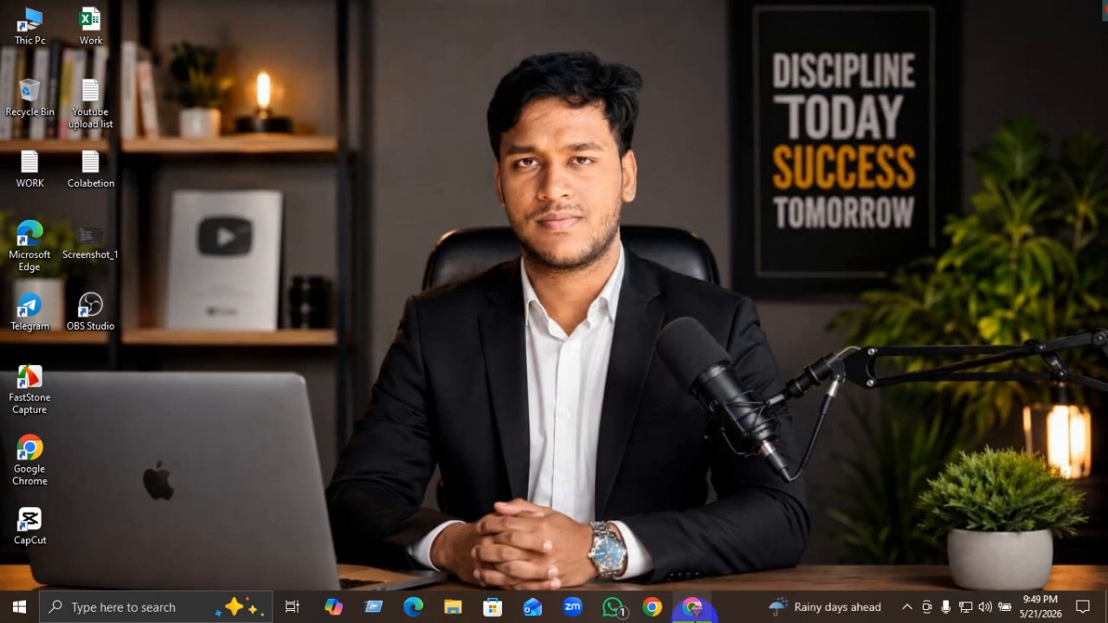
Step: Open Google Chrome from the taskbar to a new tab
{"action": "left_click", "coordinate": [693, 607]}
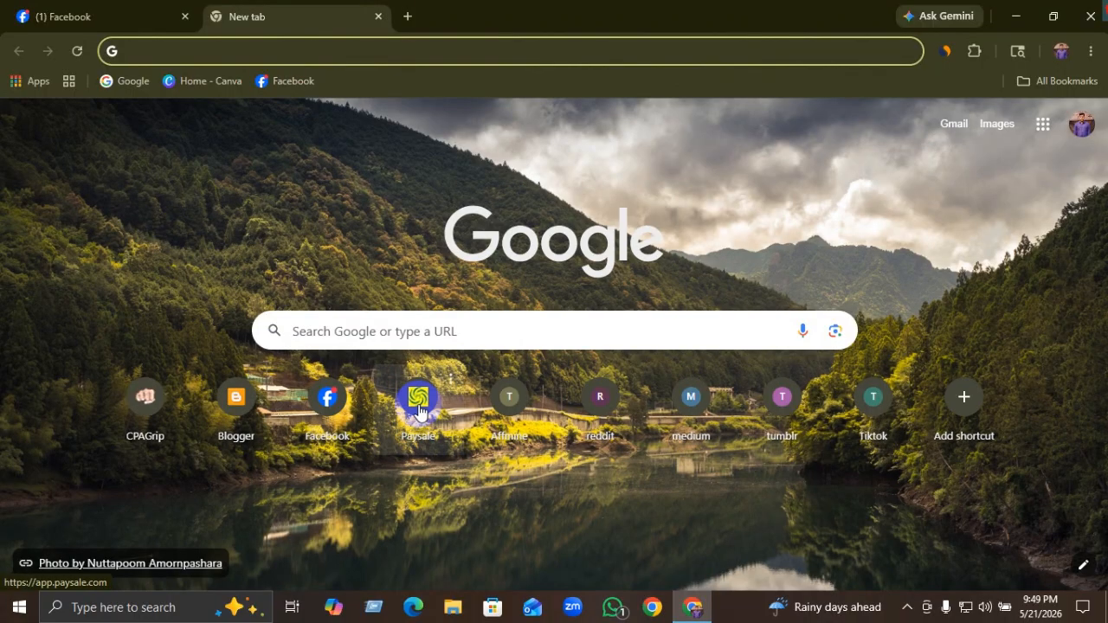
Step: Load Facebook from the bookmark and scroll down the left sidebar
{"action": "left_click", "coordinate": [299, 80]}
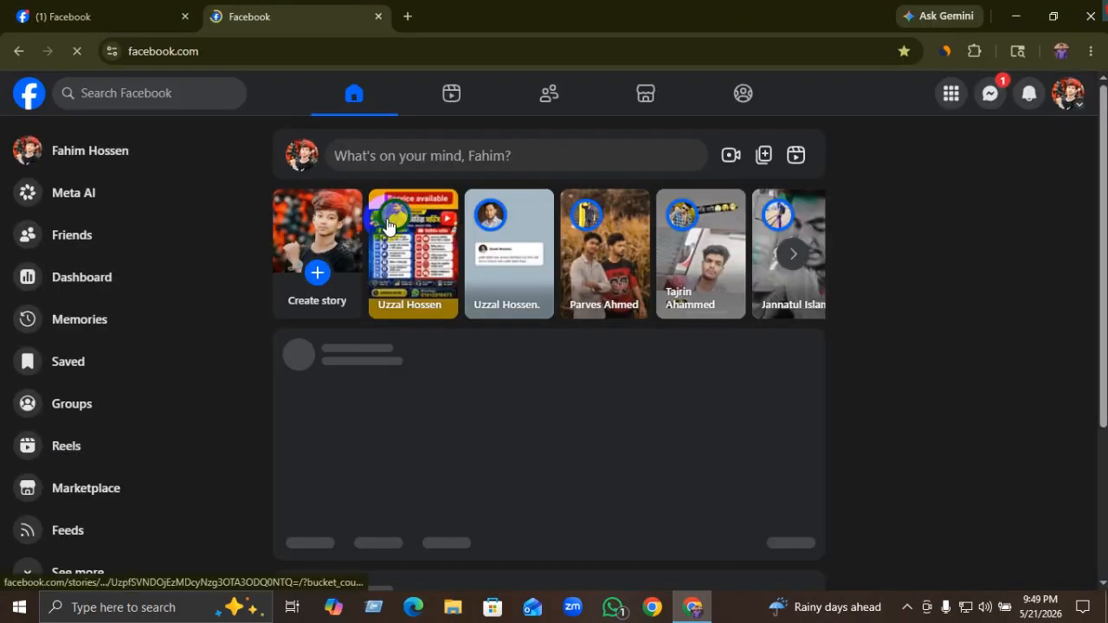
{"action": "scroll", "coordinate": [306, 372], "scroll_direction": "down", "scroll_amount": 5}
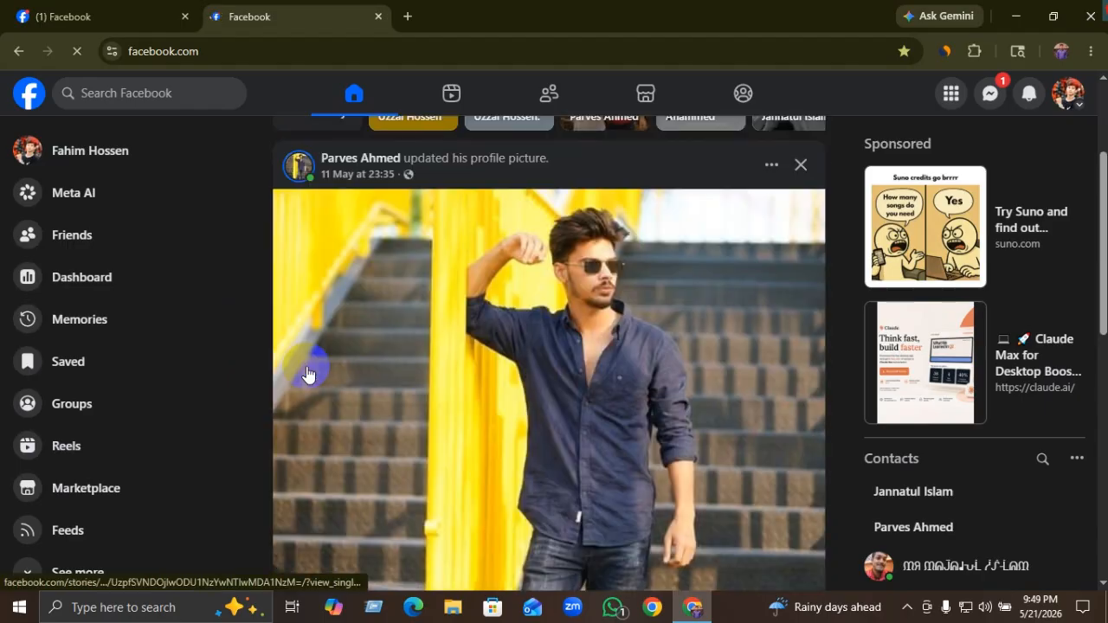
{"action": "scroll", "coordinate": [309, 374], "scroll_direction": "down", "scroll_amount": 1}
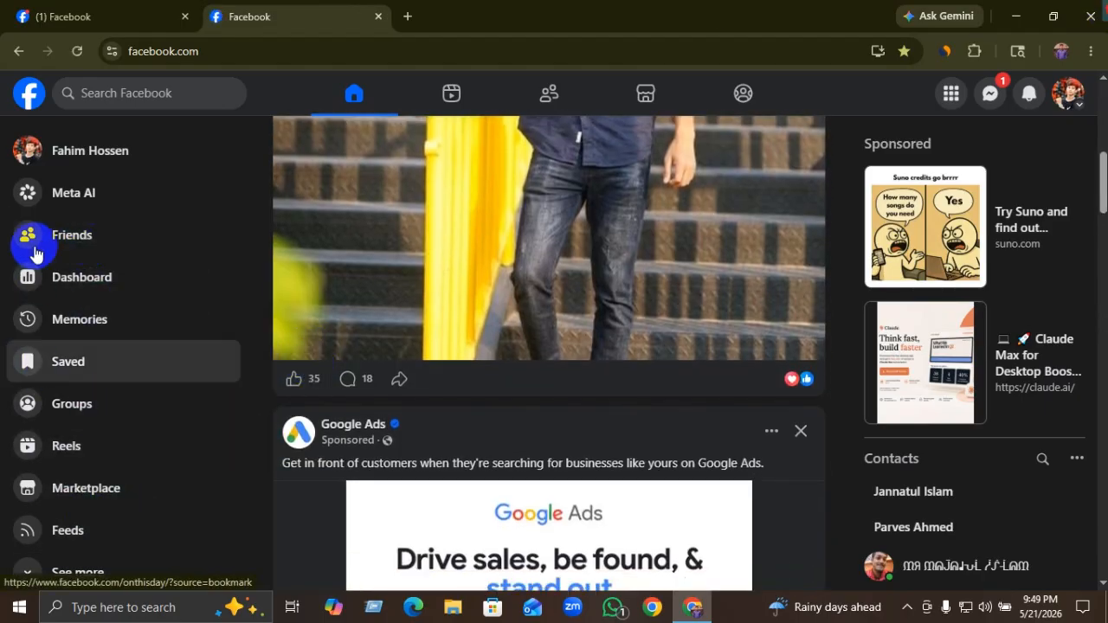
{"action": "scroll", "coordinate": [79, 426], "scroll_direction": "down", "scroll_amount": 1}
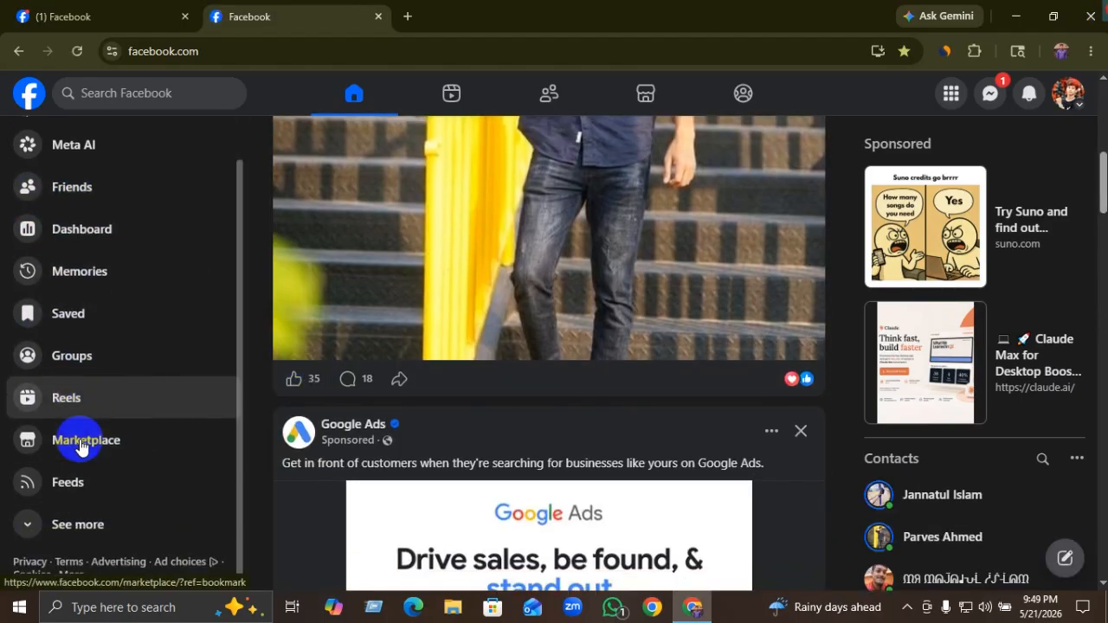
{"action": "right_click", "coordinate": [71, 297]}
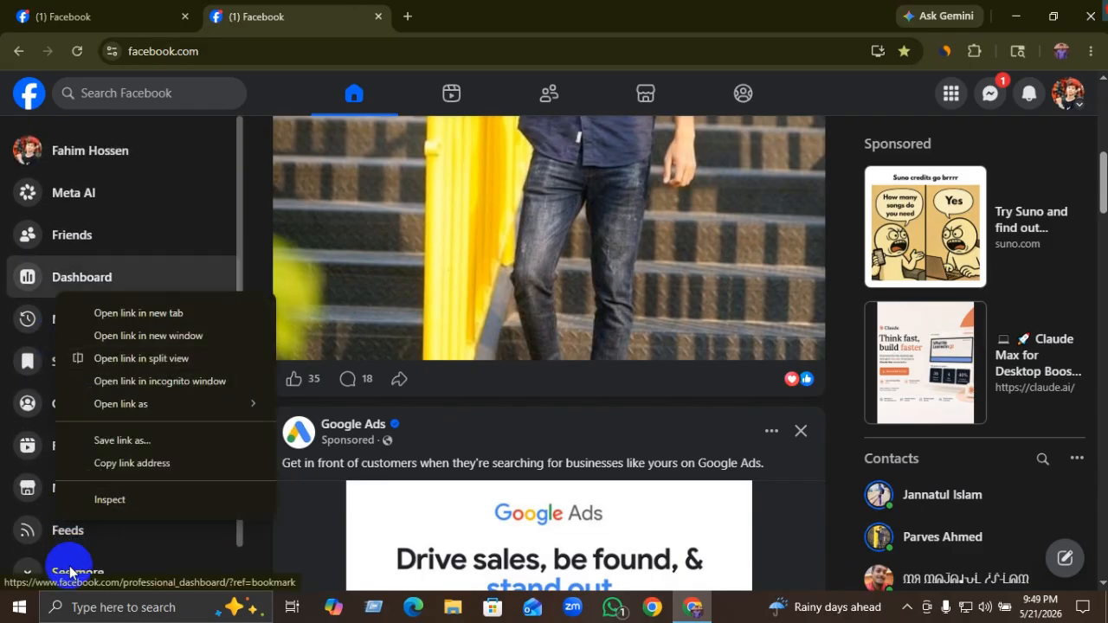
{"action": "left_click", "coordinate": [69, 563]}
Step: Expand the sidebar's See more list and go to the Pages section
{"action": "left_click", "coordinate": [82, 539]}
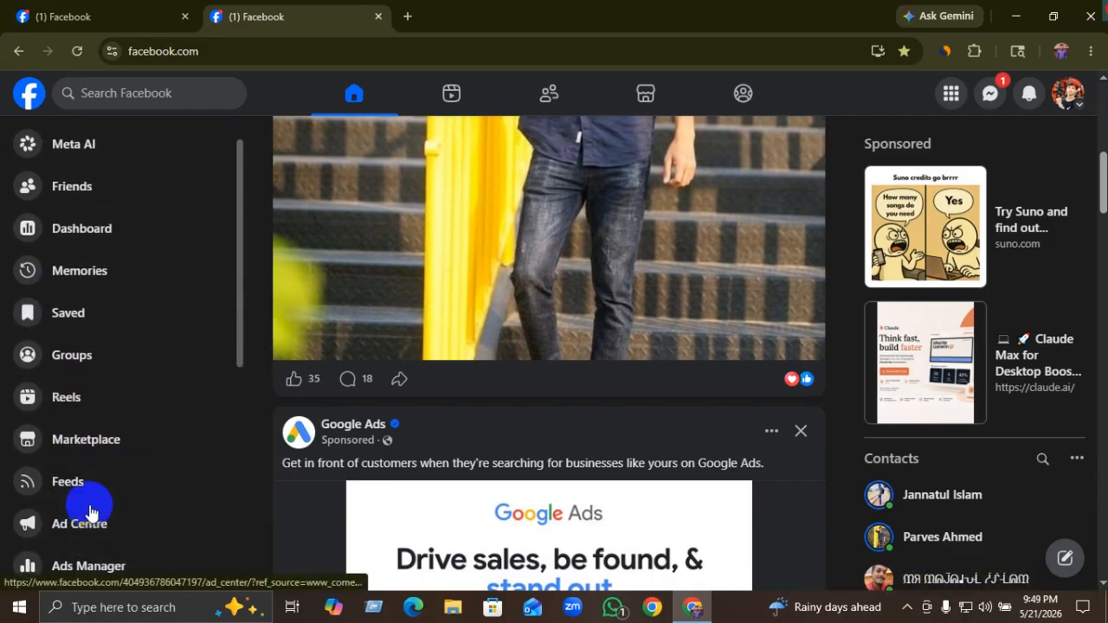
{"action": "scroll", "coordinate": [86, 502], "scroll_direction": "down", "scroll_amount": 2}
{"action": "scroll", "coordinate": [87, 489], "scroll_direction": "down", "scroll_amount": 2}
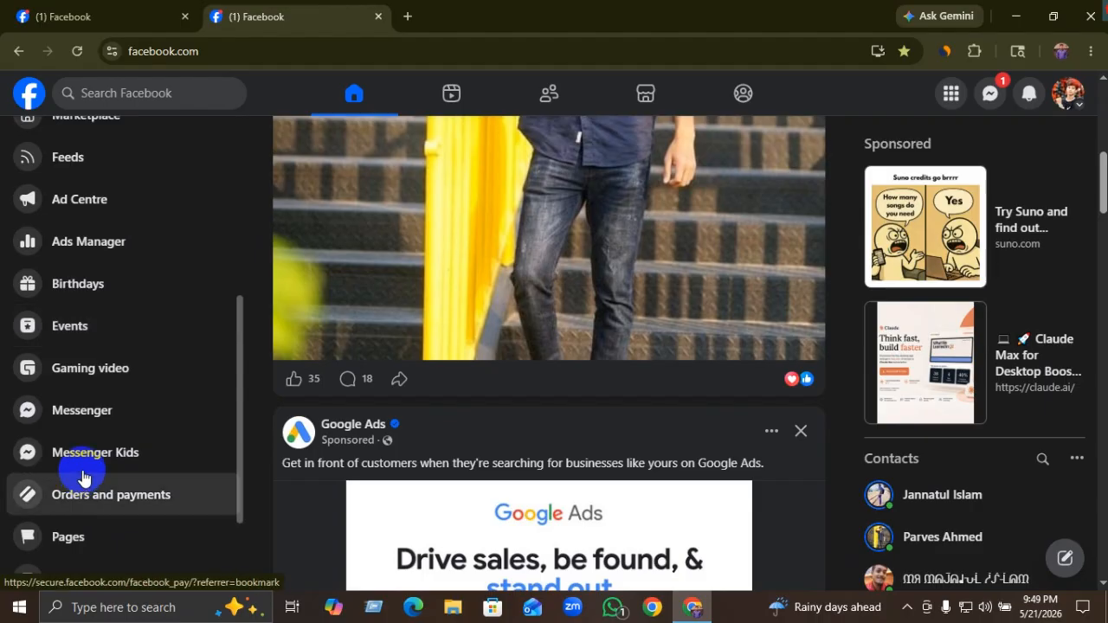
{"action": "scroll", "coordinate": [83, 481], "scroll_direction": "down", "scroll_amount": 2}
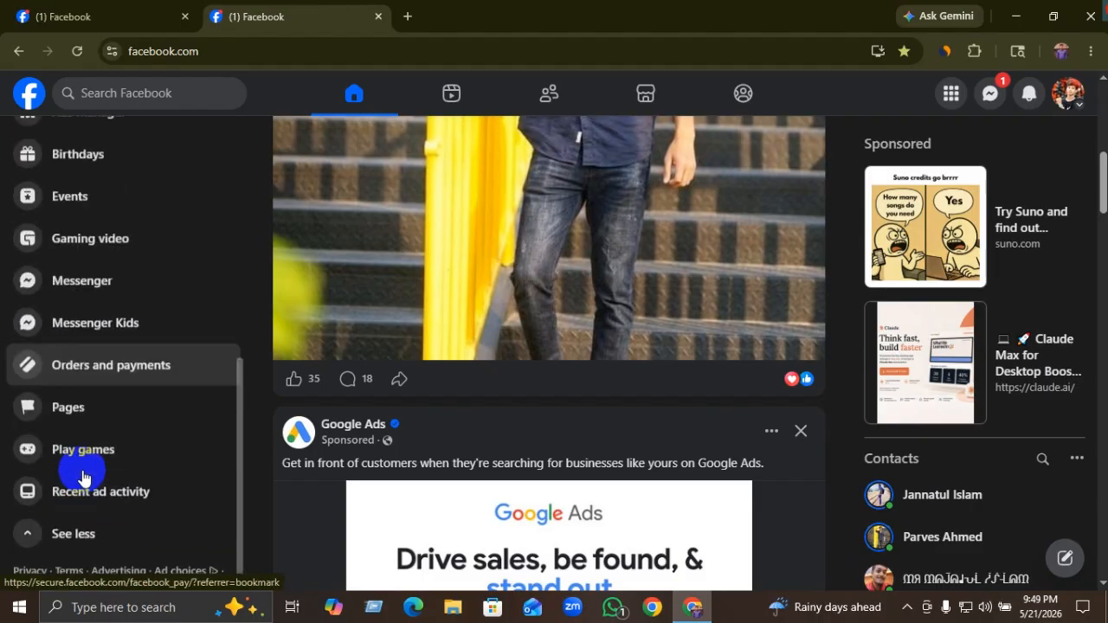
{"action": "left_click", "coordinate": [107, 398]}
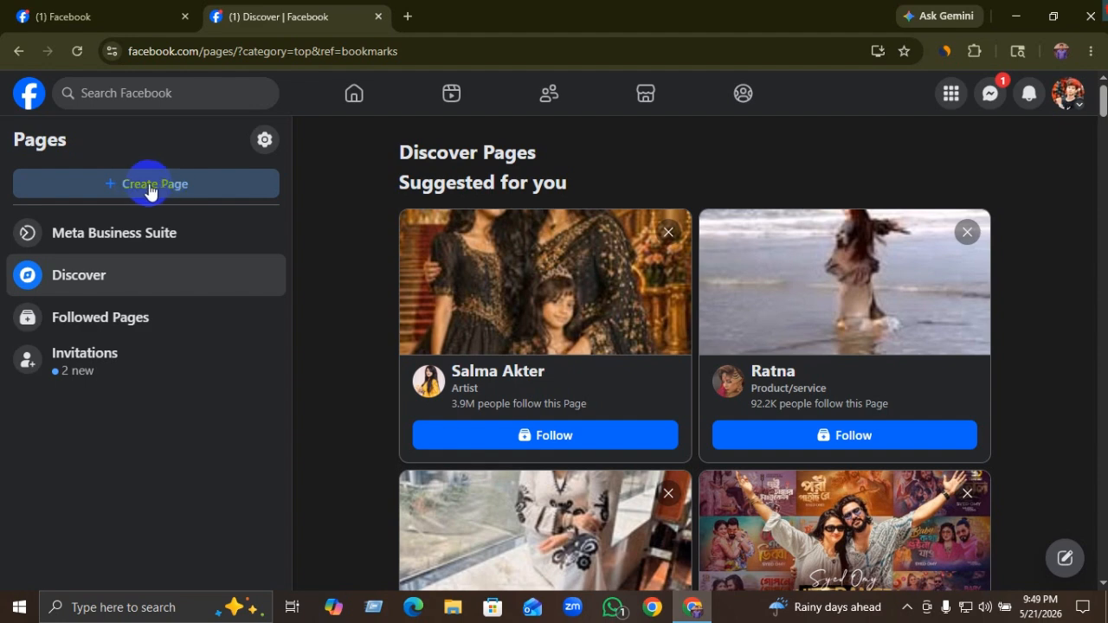
Step: Start a new Page with + Create Page in the Pages panel
{"action": "left_click", "coordinate": [182, 196]}
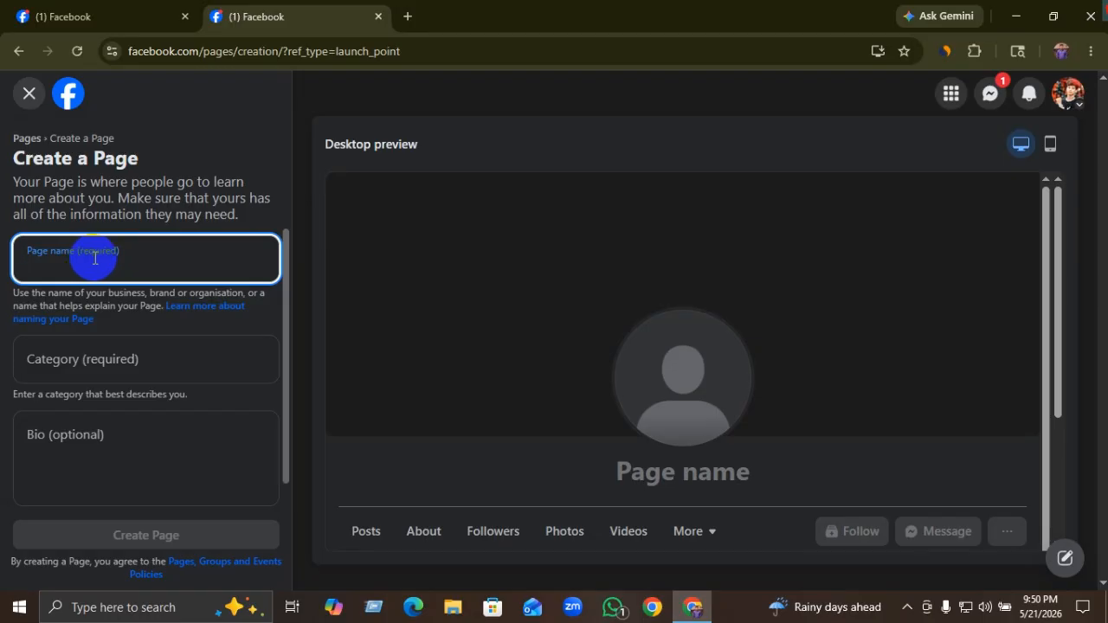
Step: Enter the owner's full name as the new Page's name
{"action": "type", "text": "Uzza"}
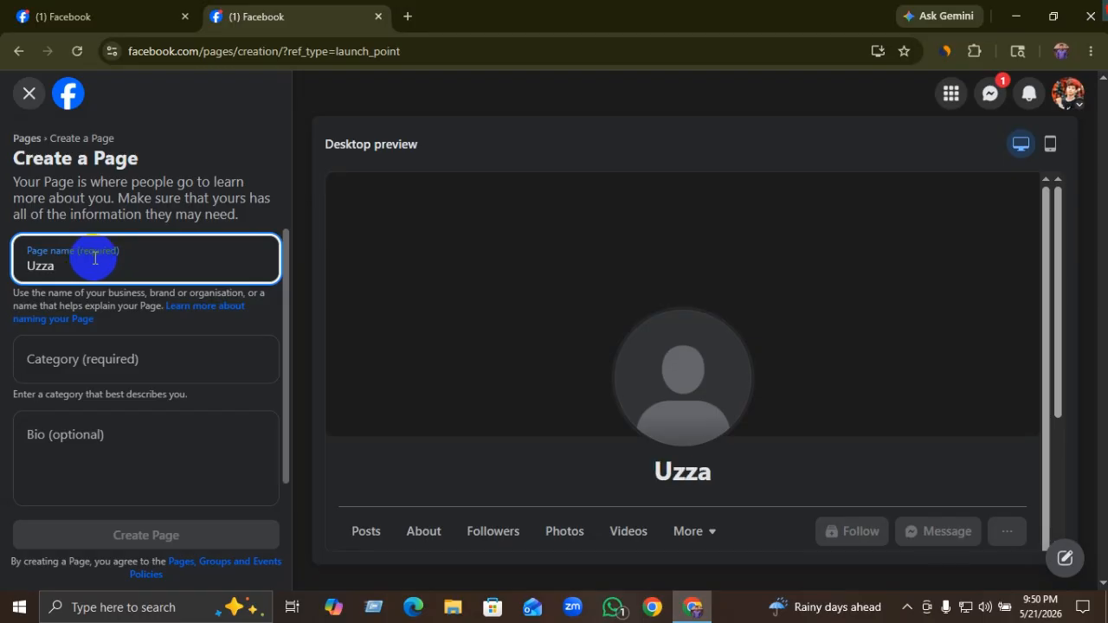
{"action": "type", "text": "l Hossen"}
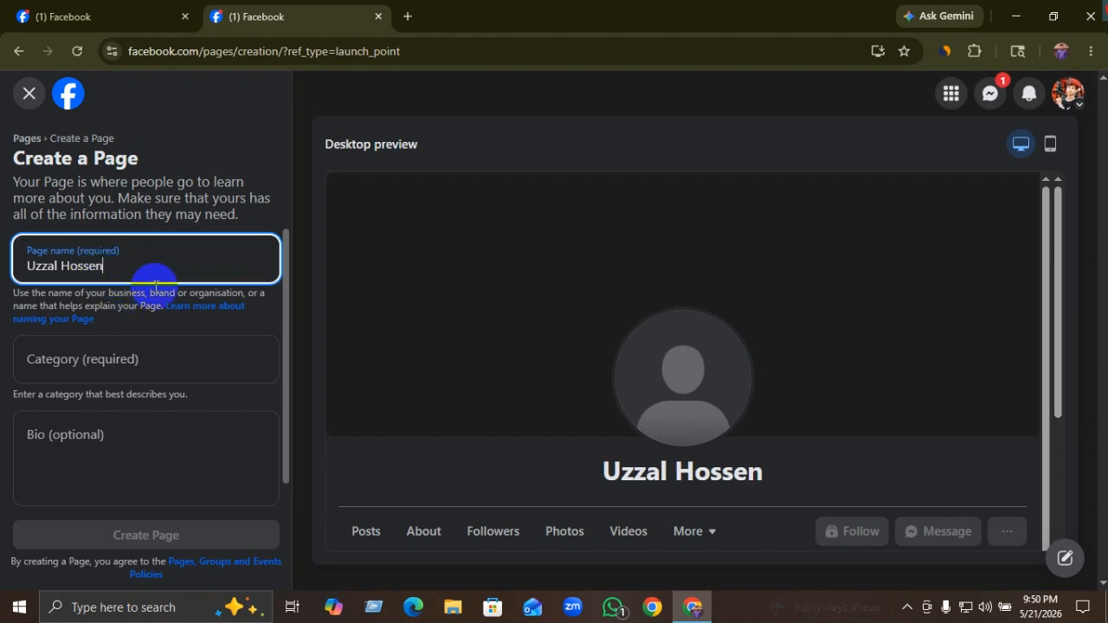
{"action": "left_click", "coordinate": [115, 370]}
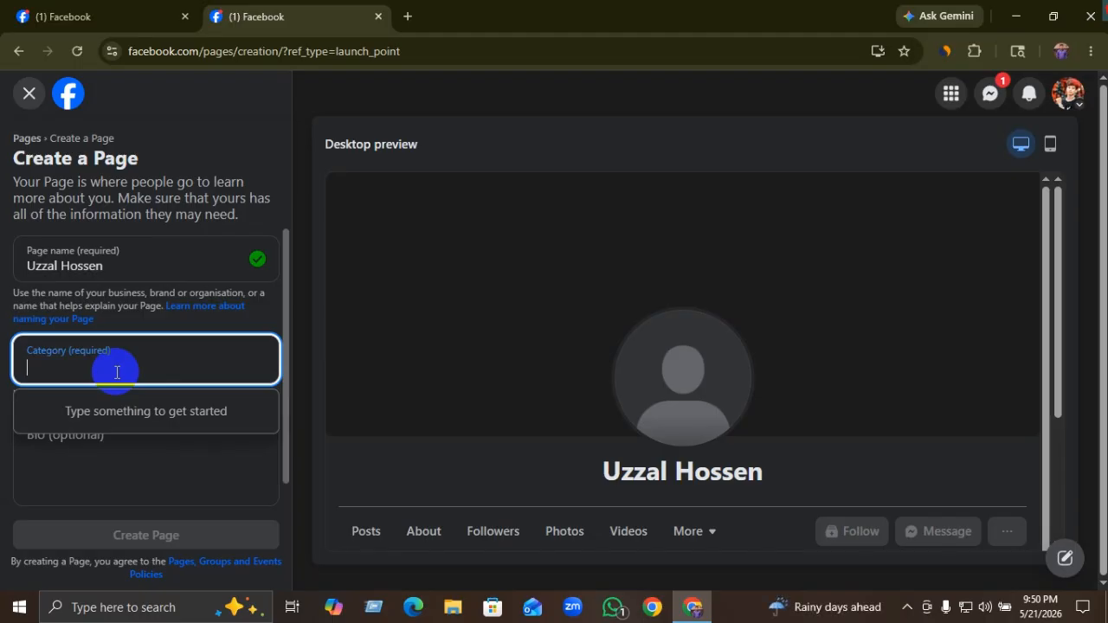
Step: Search the categories and set the Page category to Digital creator
{"action": "type", "text": "digita"}
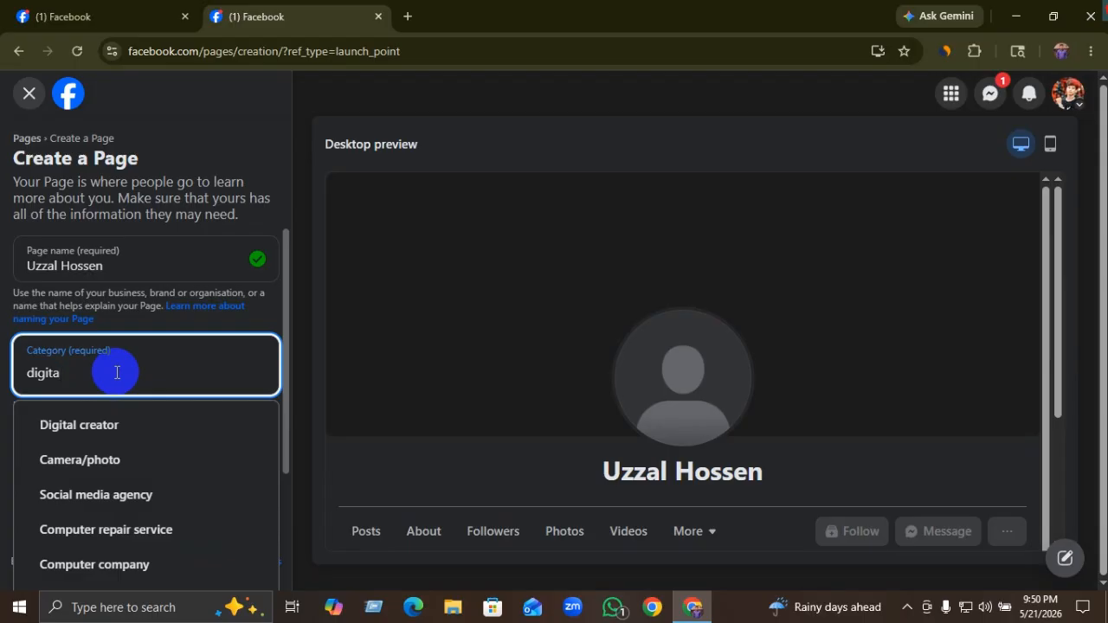
{"action": "key", "text": "BackSpace"}
{"action": "key", "text": "BackSpace"}
{"action": "key", "text": "BackSpace"}
{"action": "key", "text": "BackSpace"}
{"action": "key", "text": "BackSpace"}
{"action": "key", "text": "BackSpace"}
{"action": "type", "text": "busi"}
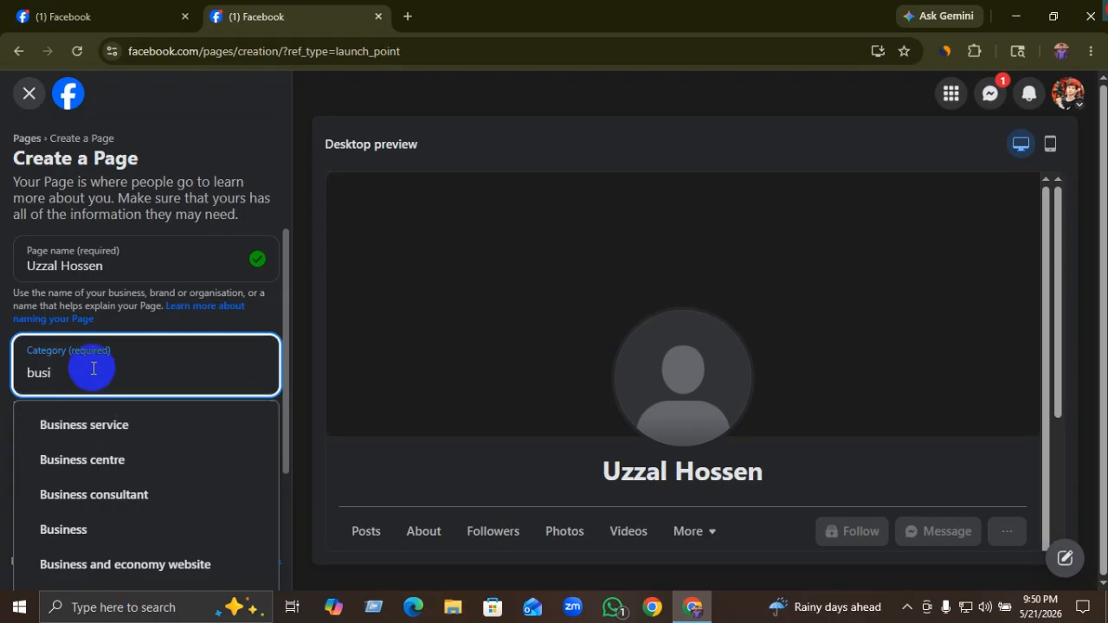
{"action": "key", "text": "BackSpace"}
{"action": "key", "text": "BackSpace"}
{"action": "key", "text": "BackSpace"}
{"action": "key", "text": "BackSpace"}
{"action": "type", "text": "digital"}
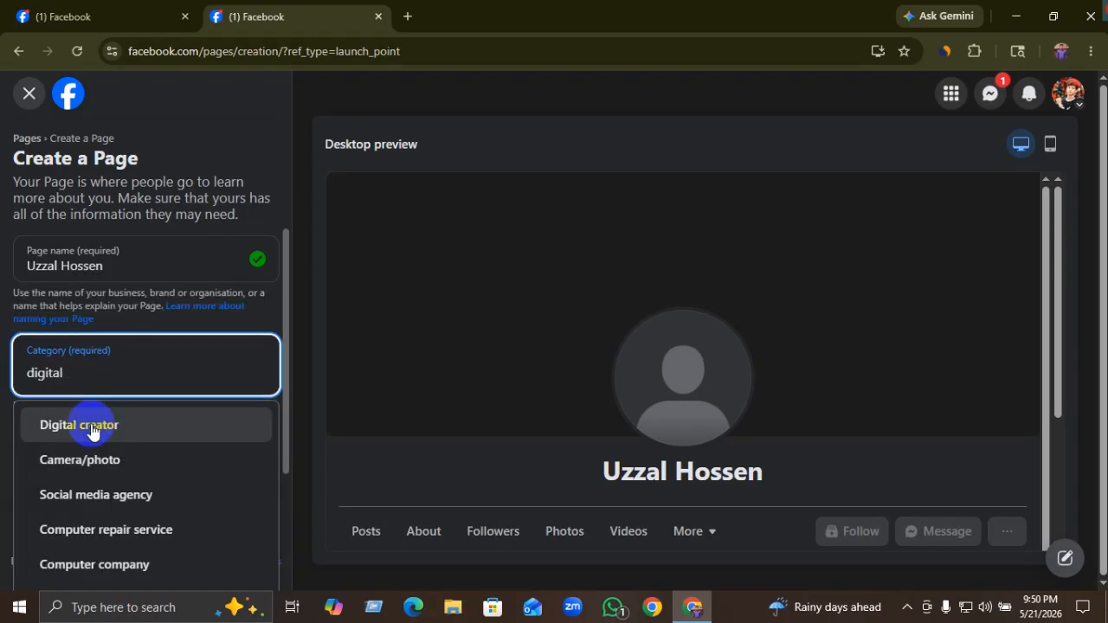
{"action": "left_click", "coordinate": [90, 425]}
{"action": "scroll", "coordinate": [119, 436], "scroll_direction": "down", "scroll_amount": 1}
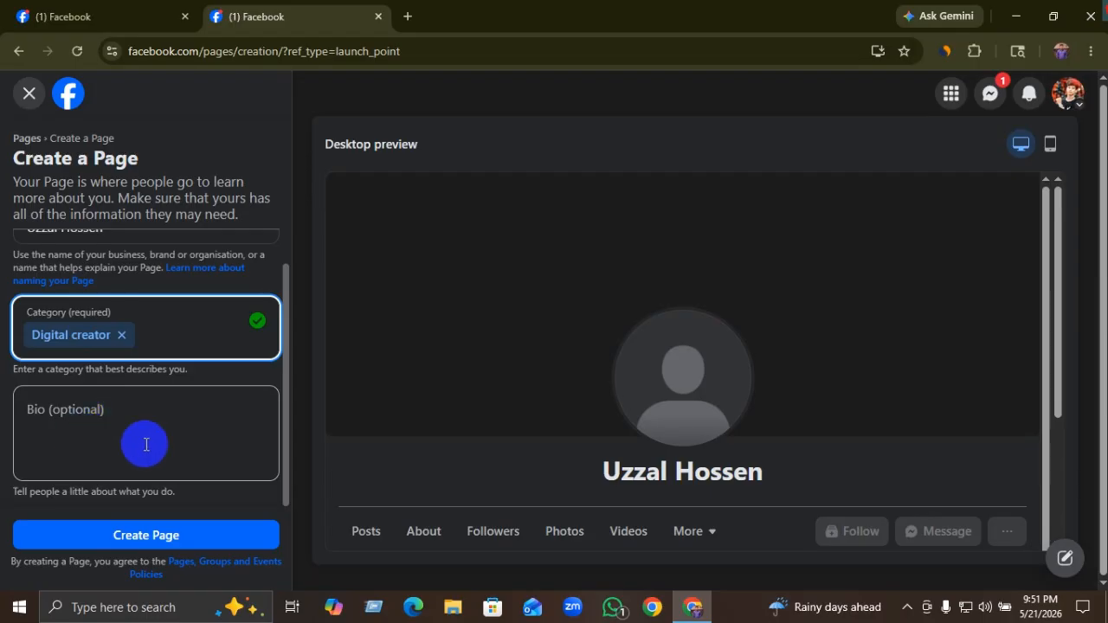
Step: Write the bio 'Digital Marketing services Provider', fixing the misspelled 'Serives'
{"action": "left_click", "coordinate": [93, 423]}
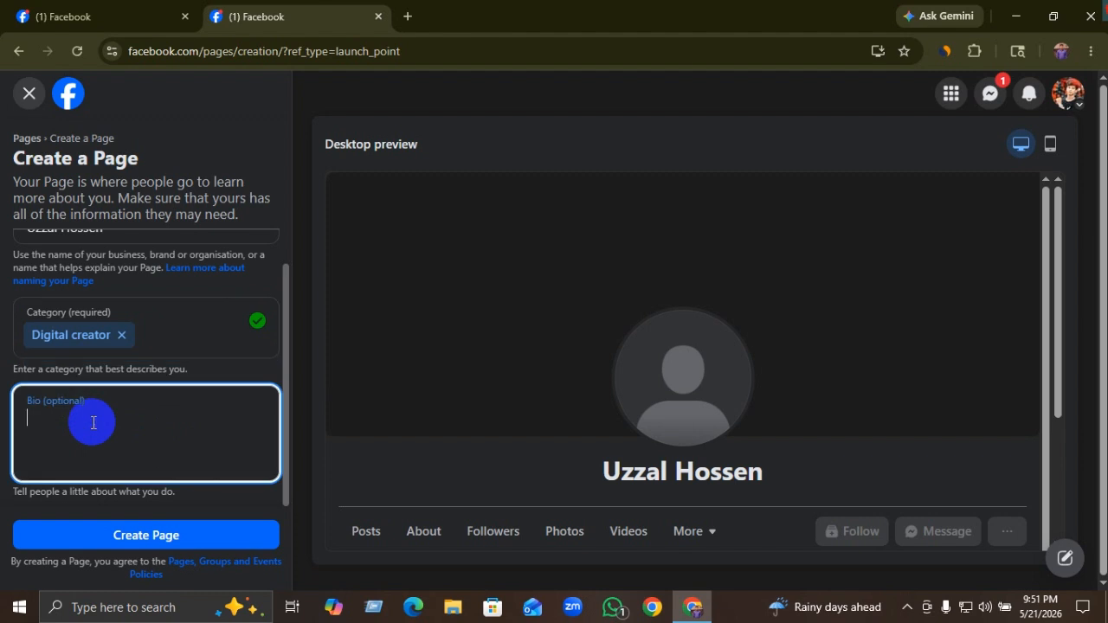
{"action": "type", "text": "Digita"}
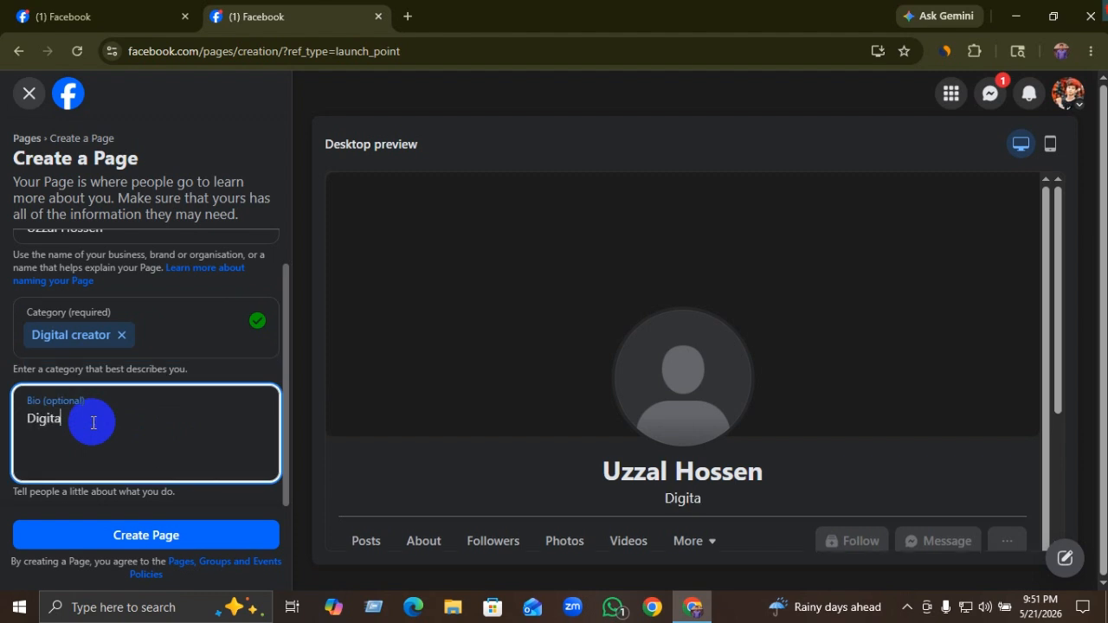
{"action": "type", "text": "l Marketin"}
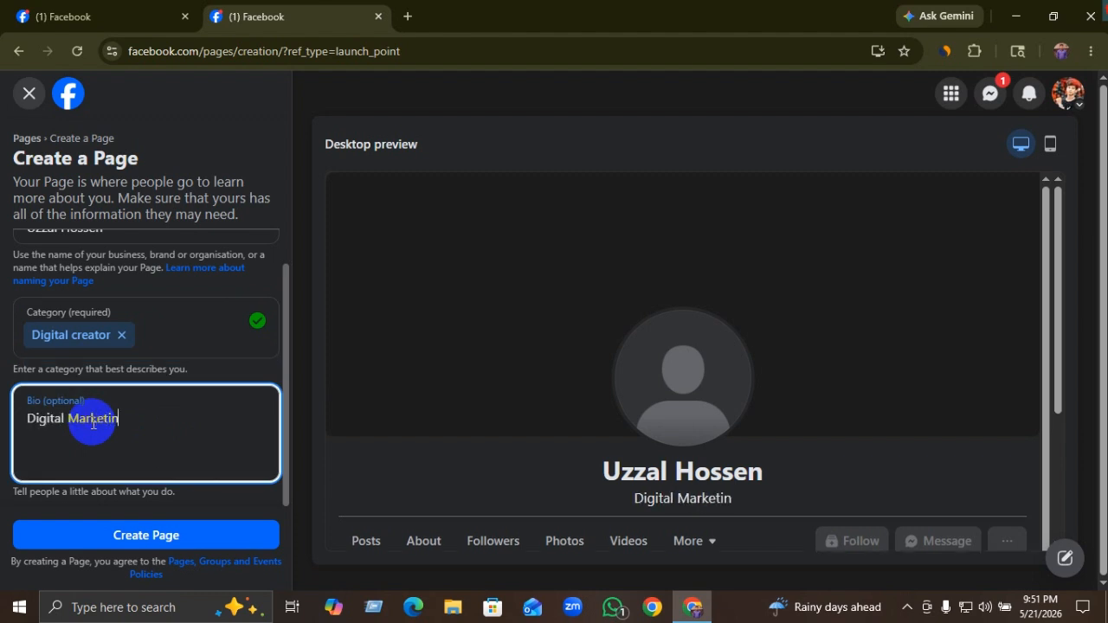
{"action": "type", "text": "g Seriv"}
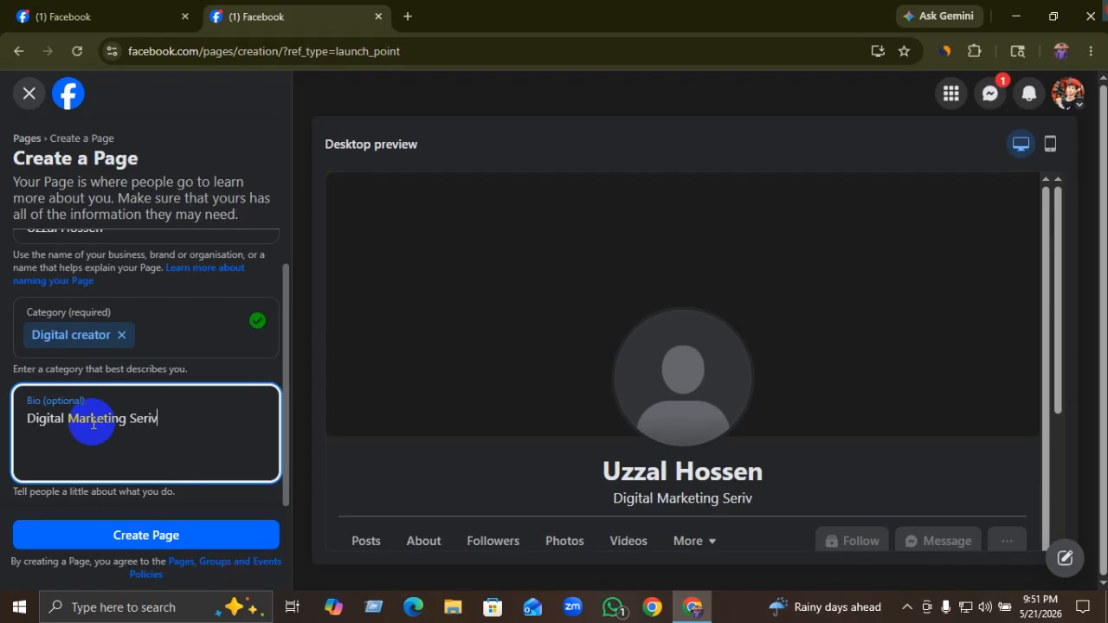
{"action": "type", "text": "es"}
{"action": "key", "text": "BackSpace"}
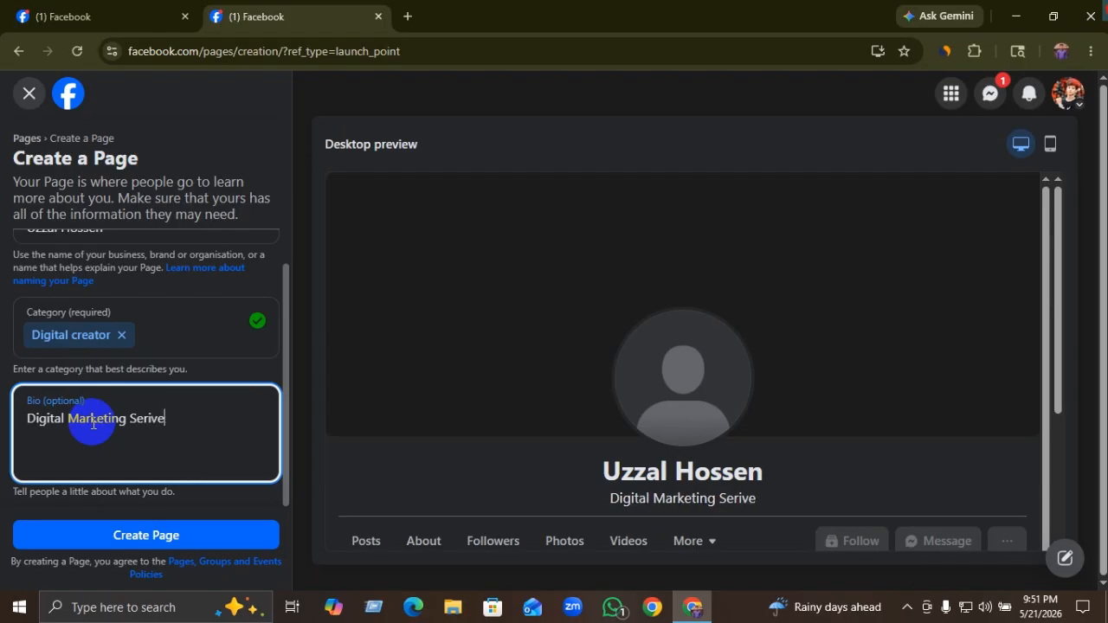
{"action": "key", "text": "BackSpace"}
{"action": "key", "text": "BackSpace"}
{"action": "key", "text": "BackSpace"}
{"action": "type", "text": "vices"}
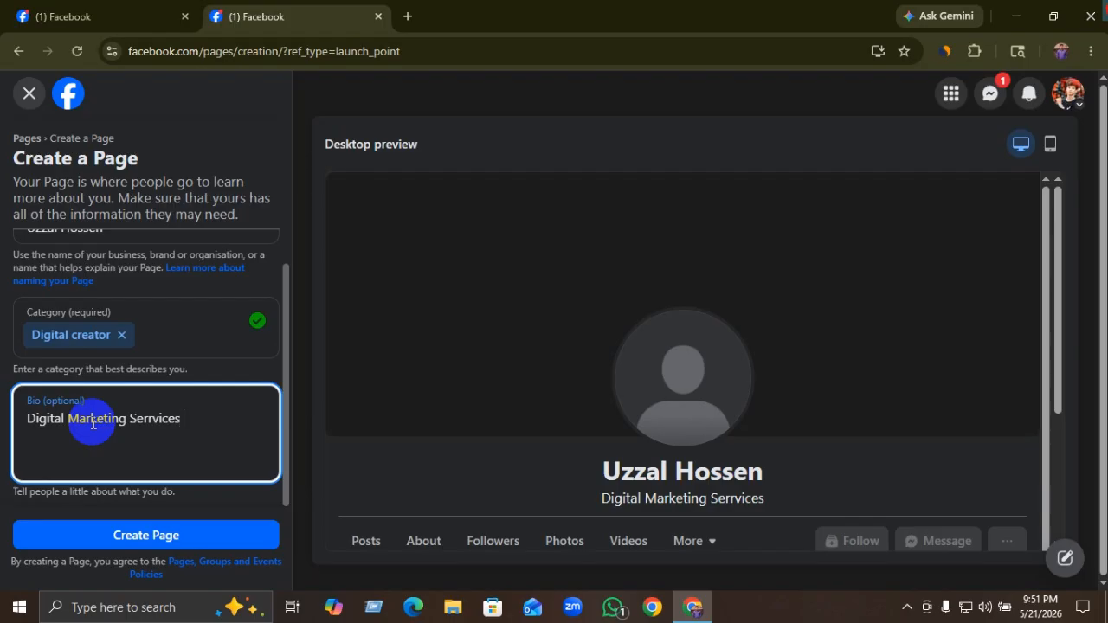
{"action": "key", "text": "BackSpace"}
{"action": "key", "text": "BackSpace"}
{"action": "key", "text": "BackSpace"}
{"action": "key", "text": "BackSpace"}
{"action": "key", "text": "BackSpace"}
{"action": "key", "text": "BackSpace"}
{"action": "key", "text": "BackSpace"}
{"action": "key", "text": "BackSpace"}
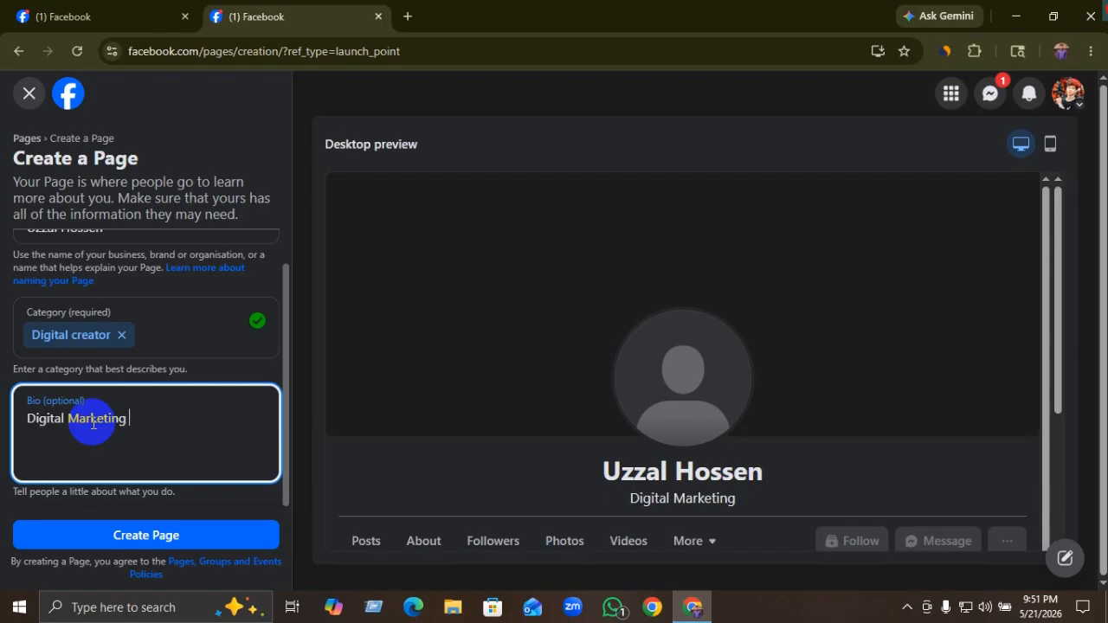
{"action": "type", "text": "servic"}
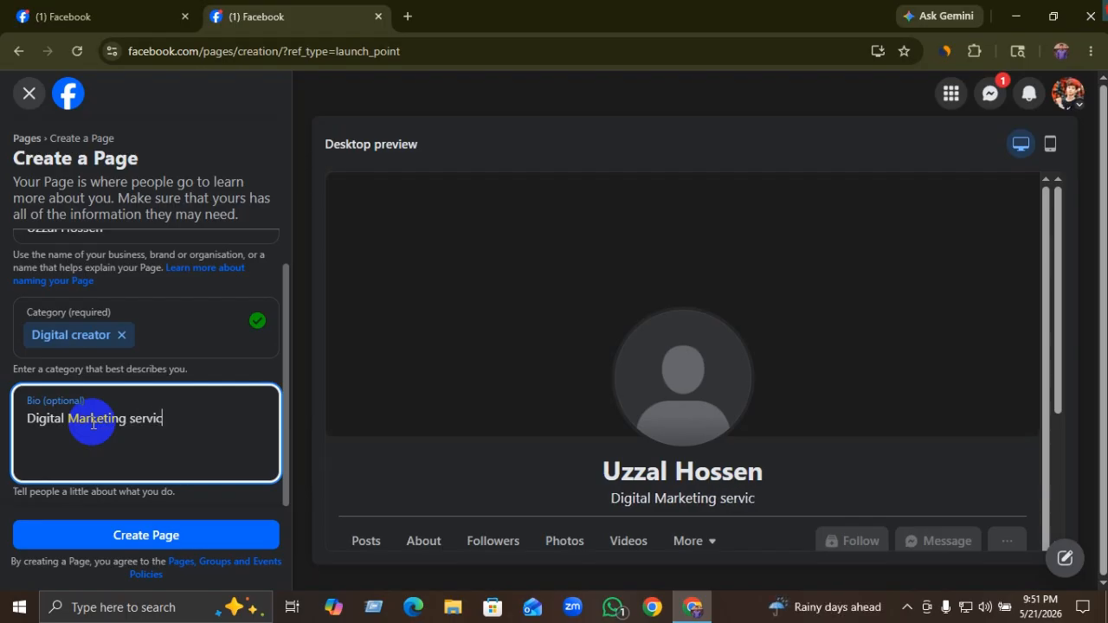
{"action": "type", "text": "es"}
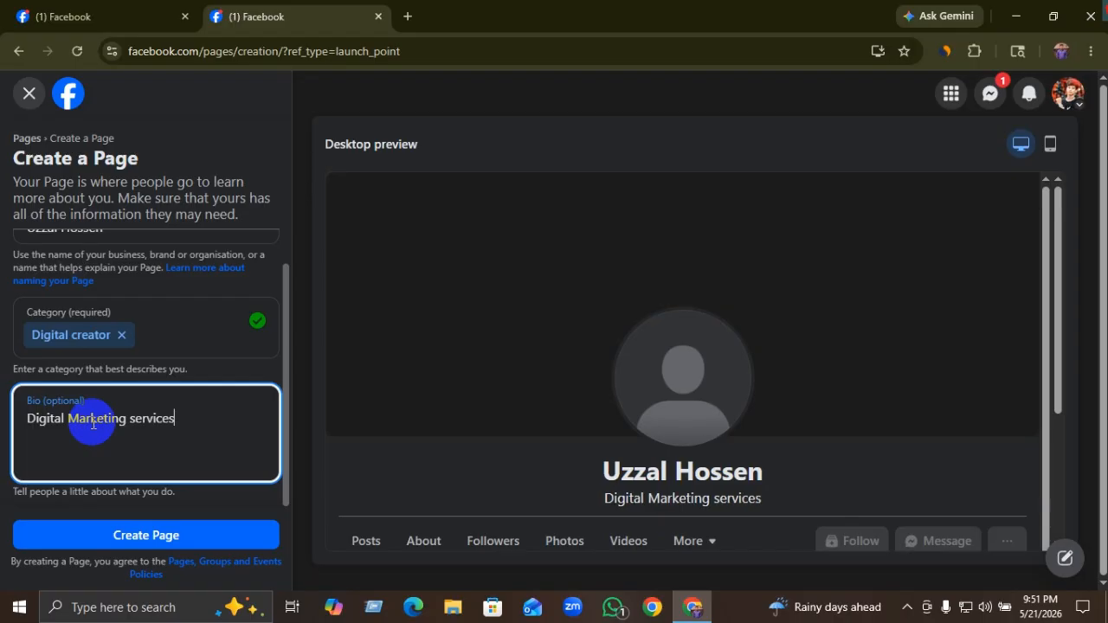
{"action": "type", "text": " Pro"}
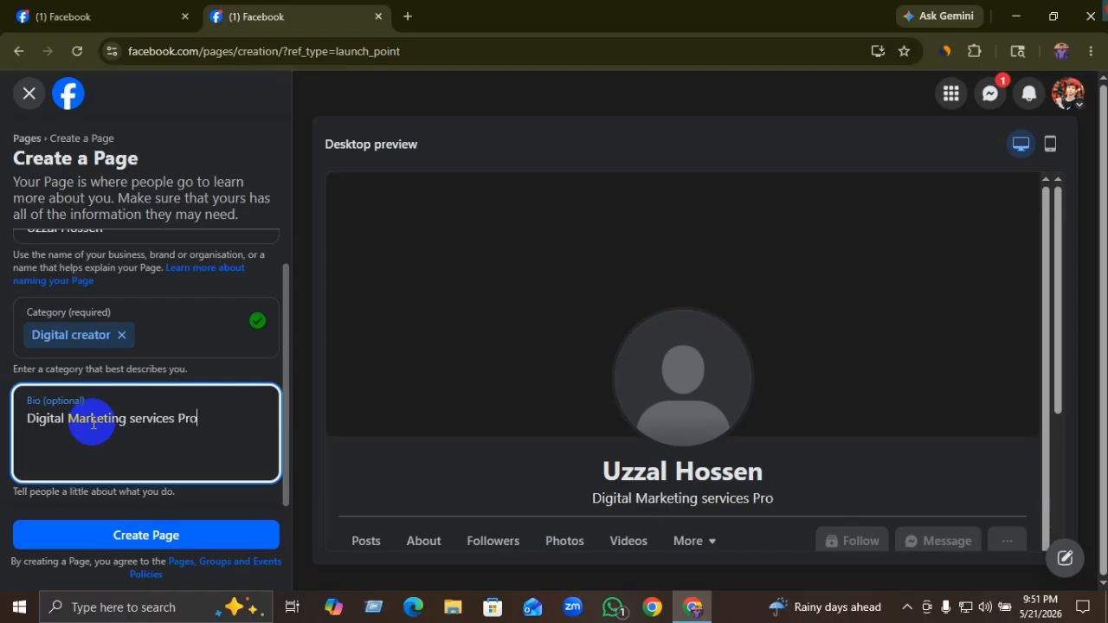
{"action": "type", "text": "v"}
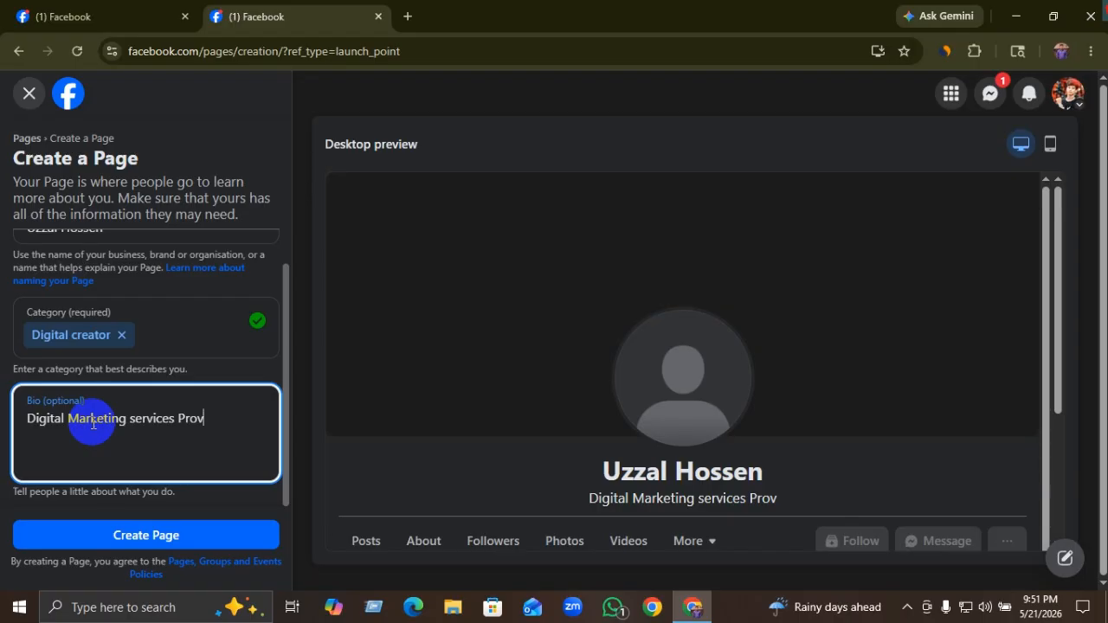
{"action": "type", "text": "ider"}
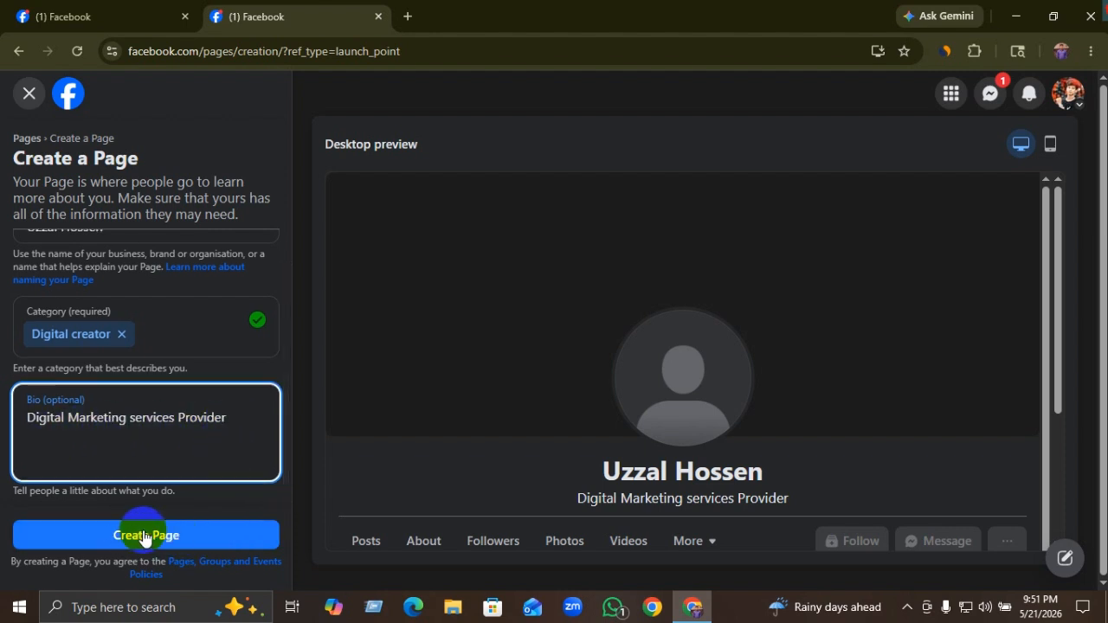
Step: Create the Page and skip the customisation, WhatsApp and audience steps to finish setup
{"action": "left_click", "coordinate": [174, 536]}
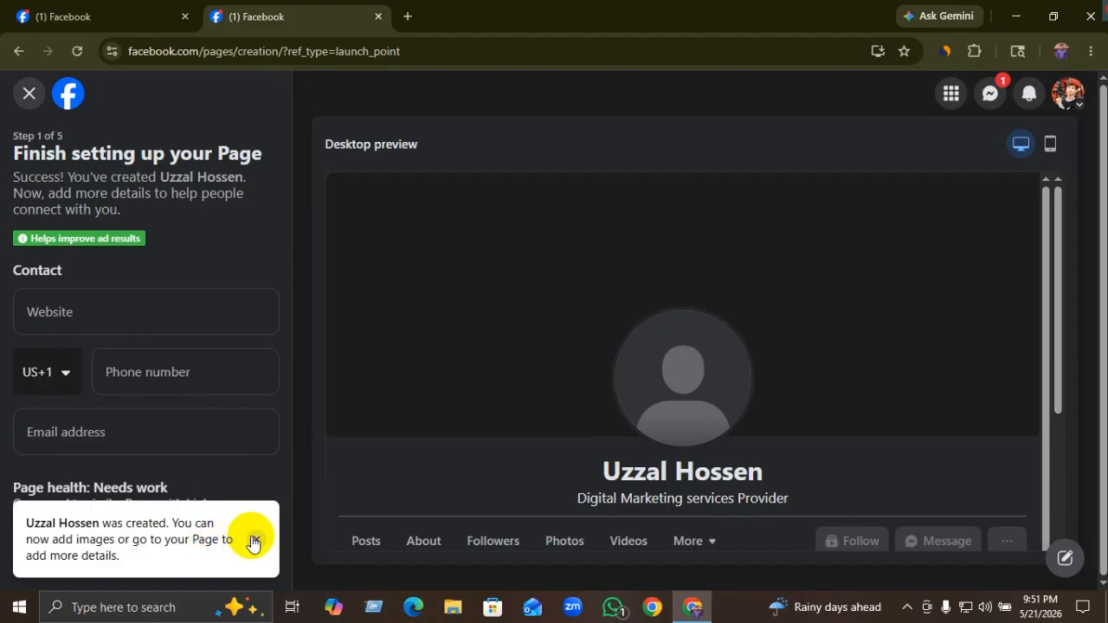
{"action": "left_click", "coordinate": [255, 539]}
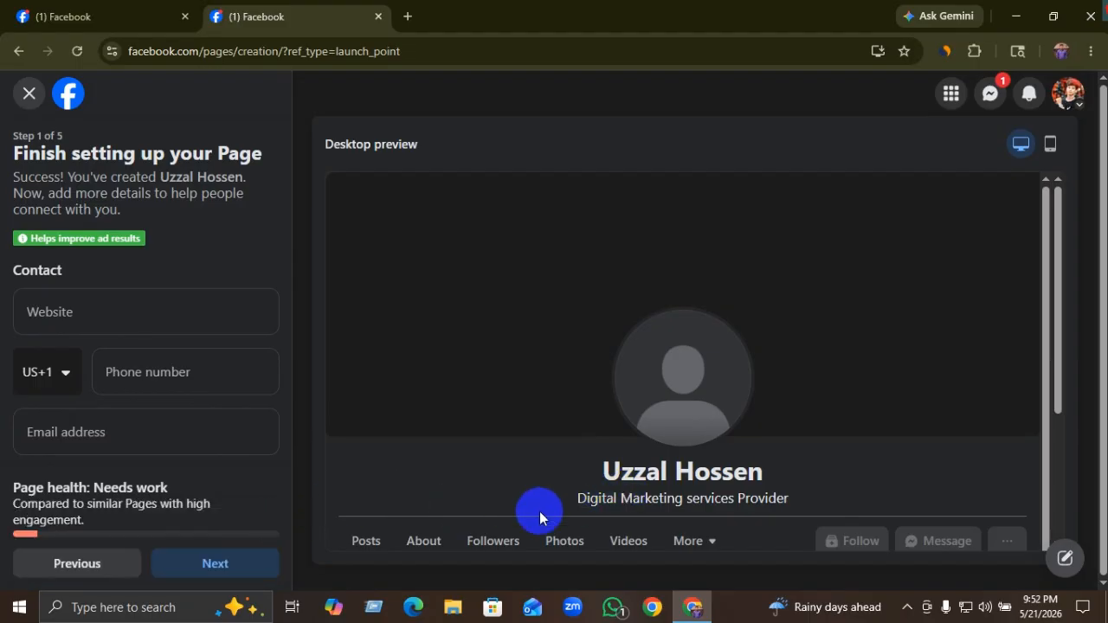
{"action": "left_click", "coordinate": [194, 567]}
{"action": "left_click", "coordinate": [217, 573]}
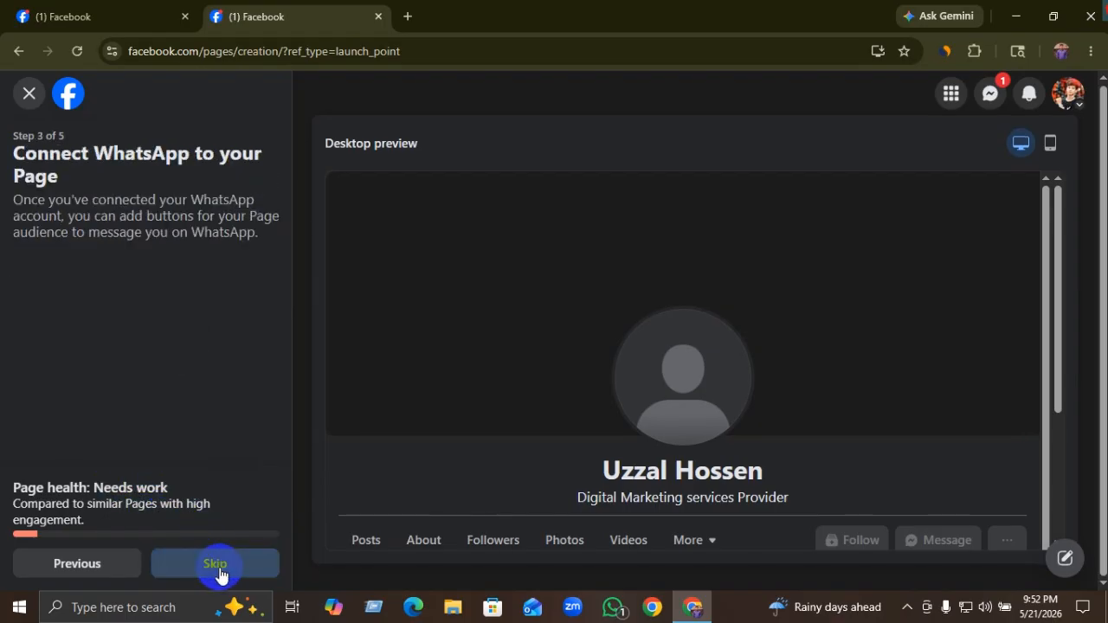
{"action": "left_click", "coordinate": [218, 571]}
{"action": "left_click", "coordinate": [216, 572]}
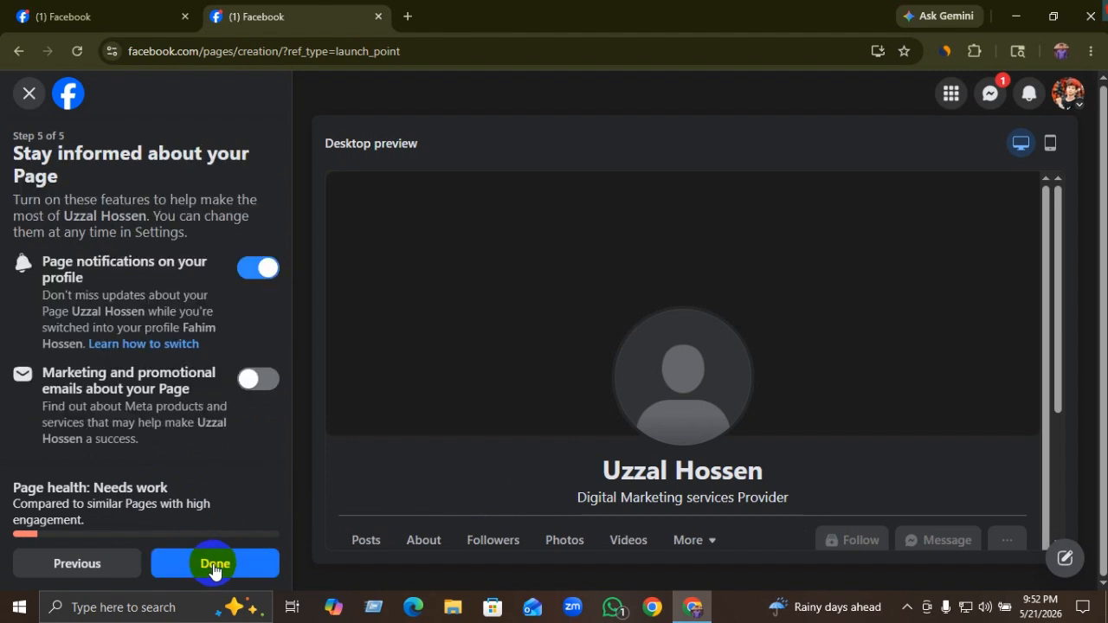
{"action": "left_click", "coordinate": [215, 567]}
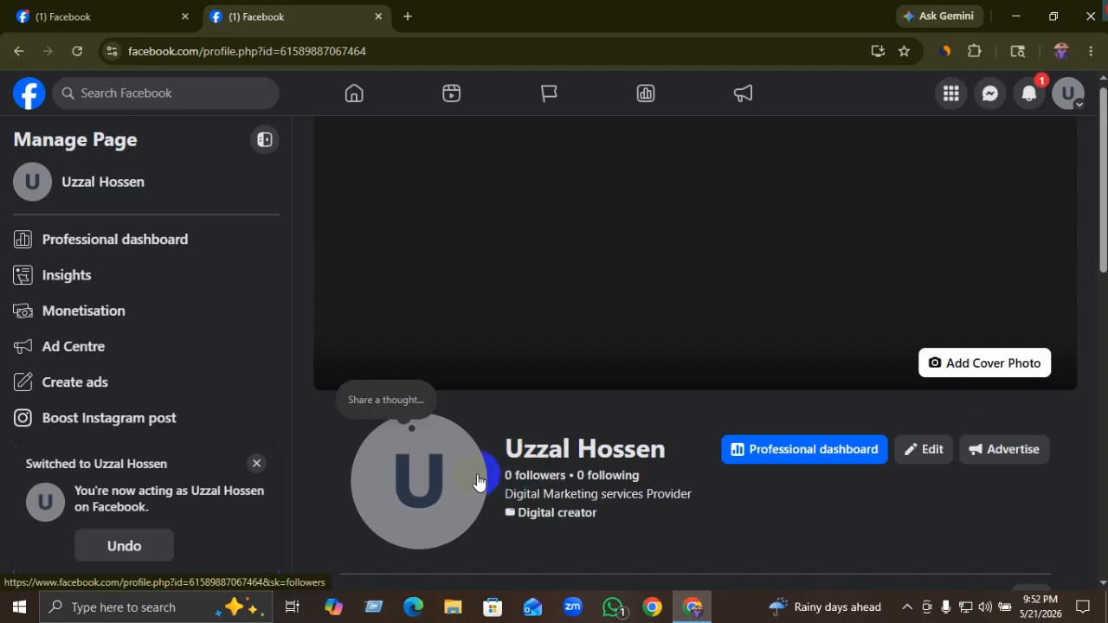
{"action": "scroll", "coordinate": [467, 459], "scroll_direction": "down", "scroll_amount": 1}
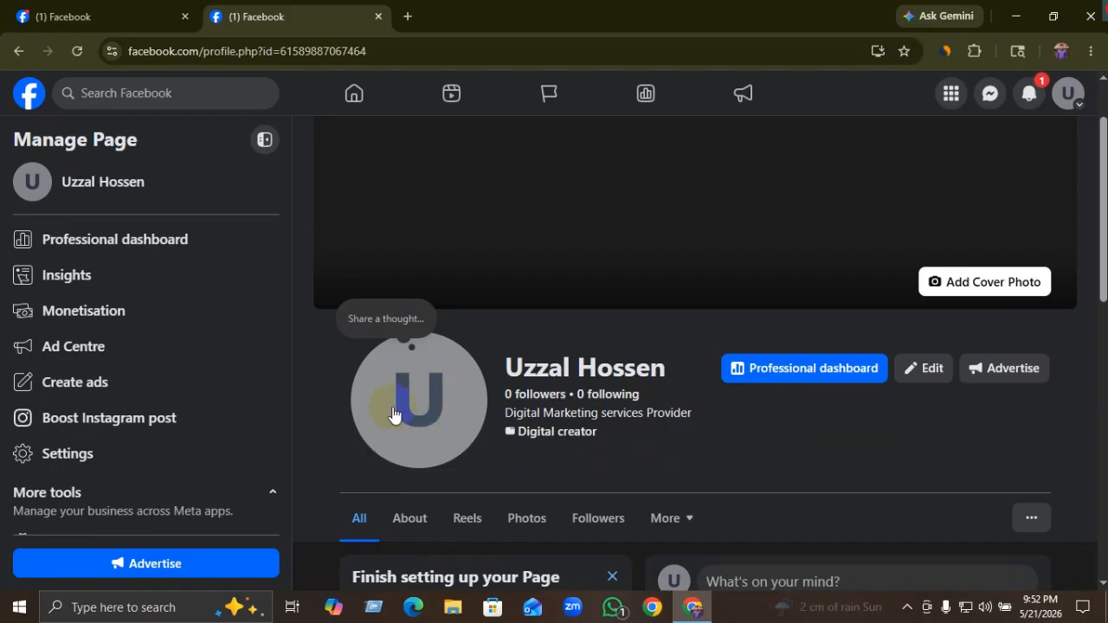
{"action": "scroll", "coordinate": [433, 428], "scroll_direction": "up", "scroll_amount": 1}
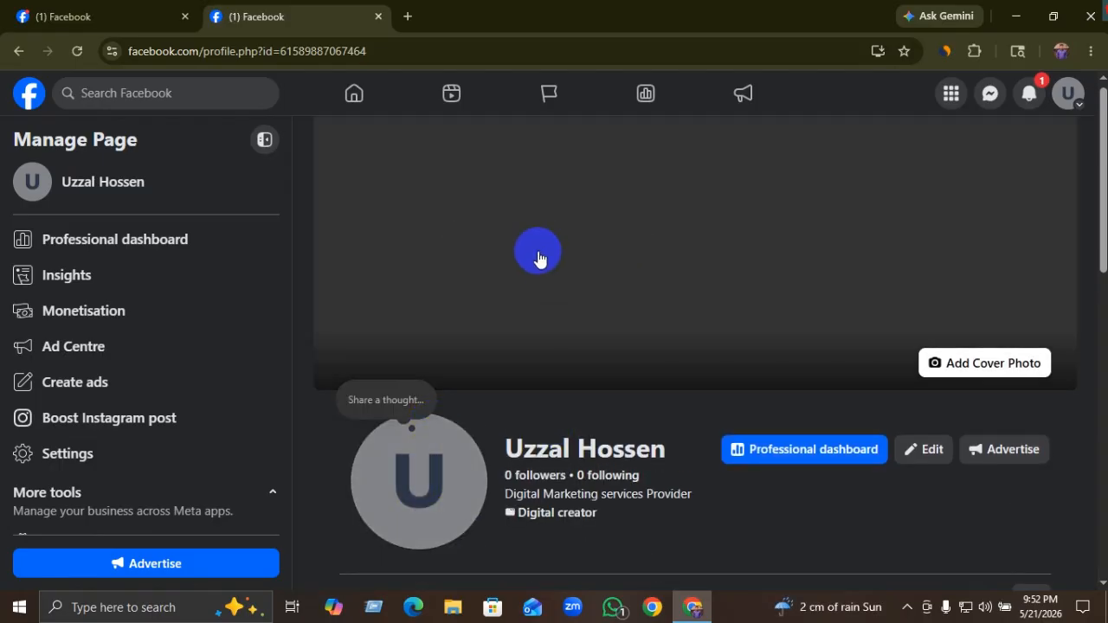
{"action": "scroll", "coordinate": [627, 321], "scroll_direction": "down", "scroll_amount": 1}
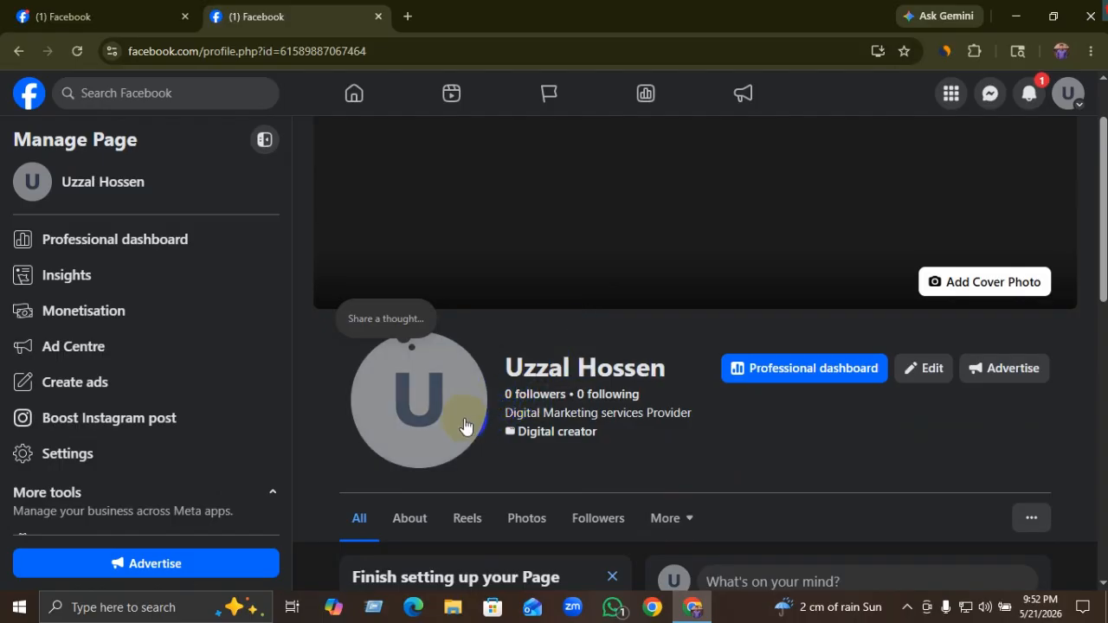
{"action": "scroll", "coordinate": [472, 416], "scroll_direction": "down", "scroll_amount": 2}
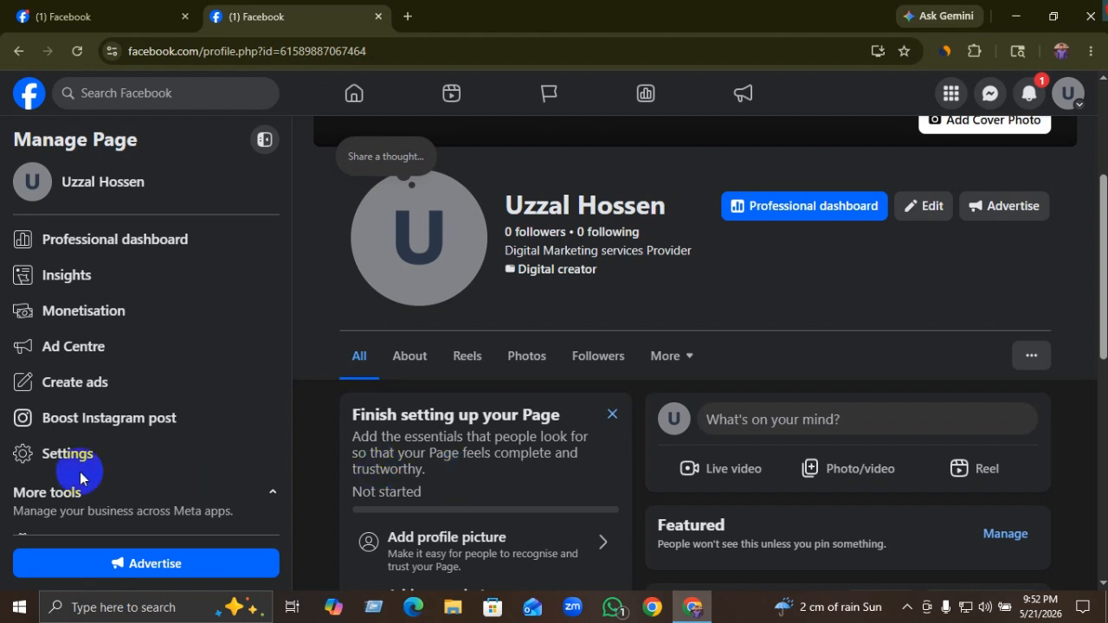
Step: Open the Page's Settings, go to Page setup and open the Name row
{"action": "left_click", "coordinate": [53, 464]}
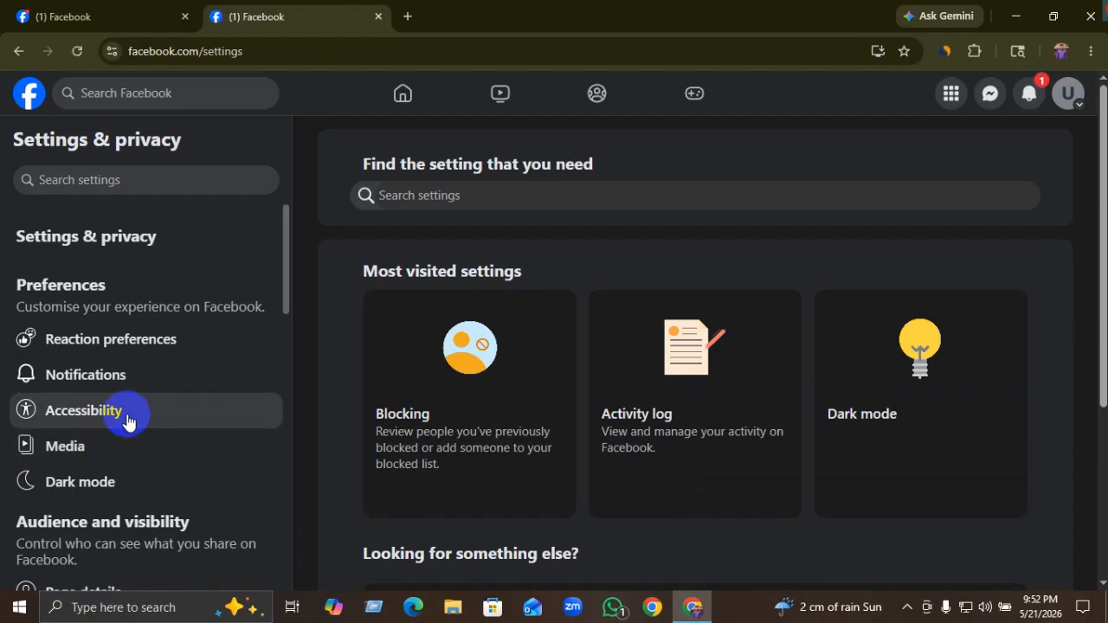
{"action": "scroll", "coordinate": [120, 448], "scroll_direction": "down", "scroll_amount": 2}
{"action": "scroll", "coordinate": [119, 447], "scroll_direction": "down", "scroll_amount": 2}
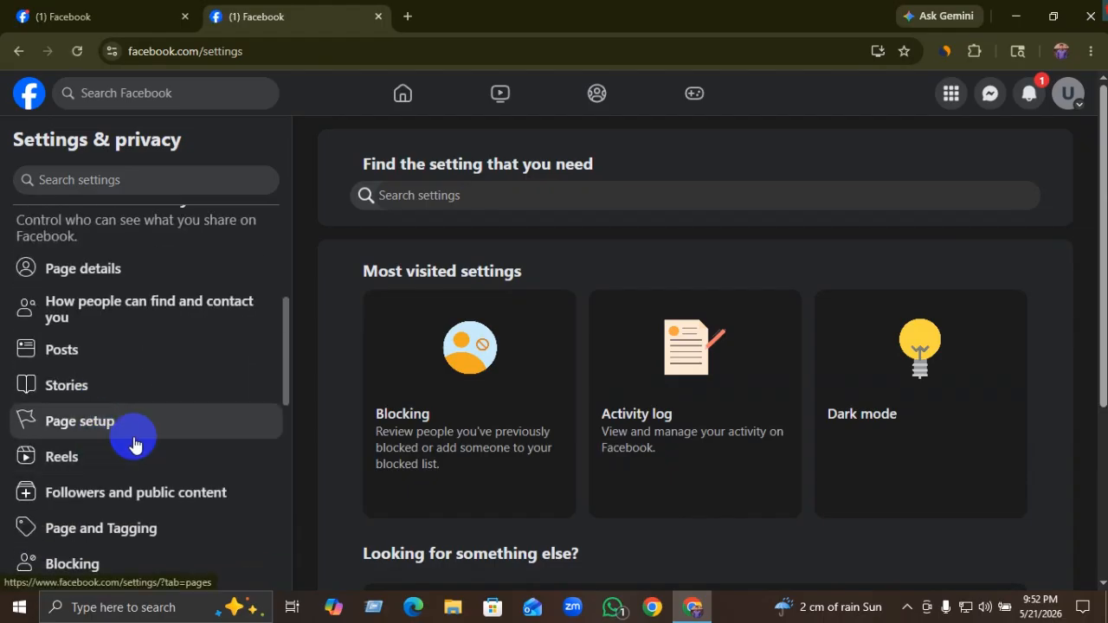
{"action": "left_click", "coordinate": [80, 428]}
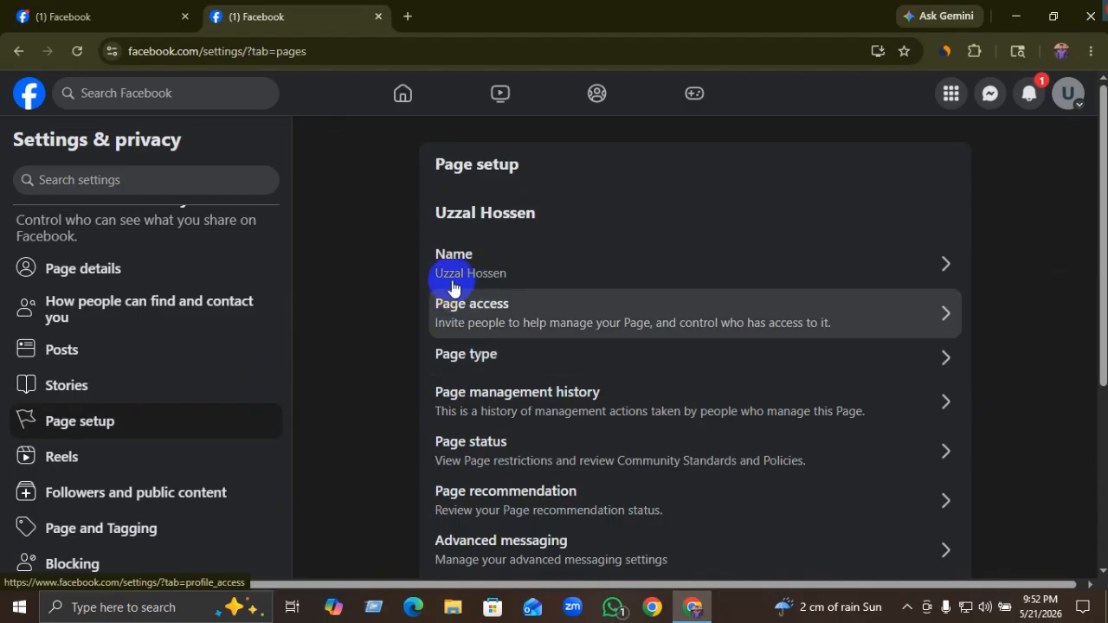
{"action": "left_click", "coordinate": [507, 272]}
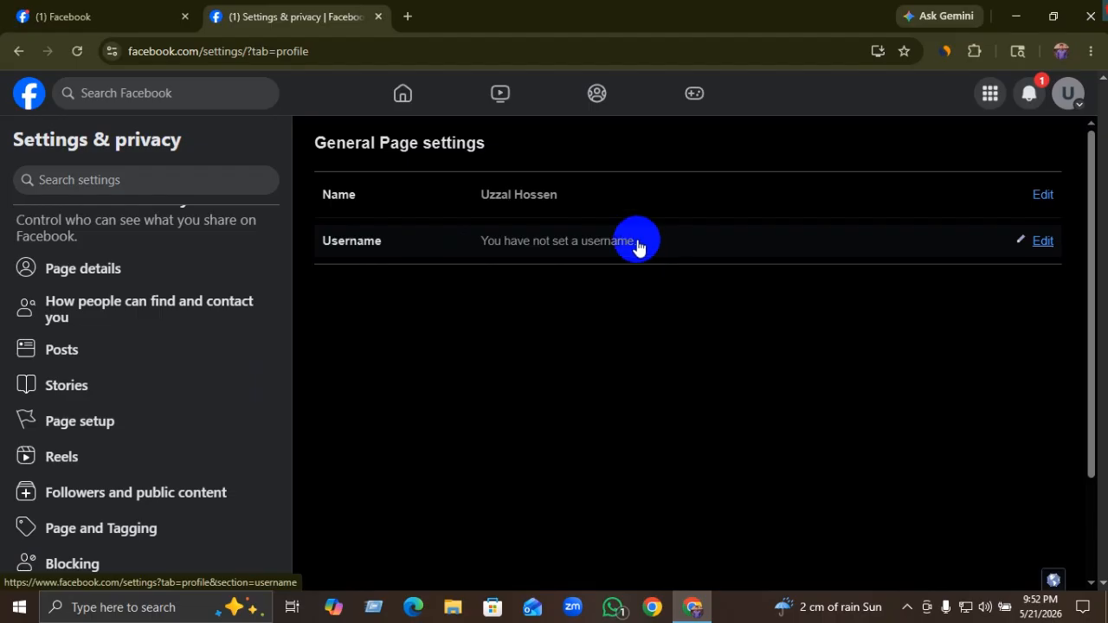
Step: Start editing the Page username and check the Page's web address in the address bar
{"action": "left_click", "coordinate": [666, 241]}
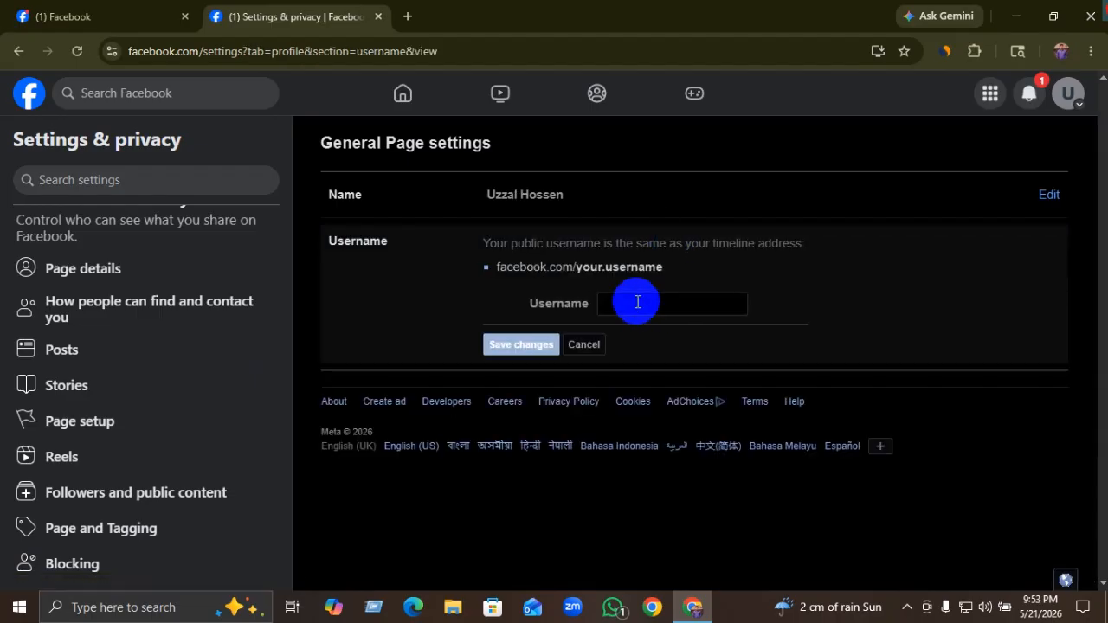
{"action": "left_click", "coordinate": [259, 50]}
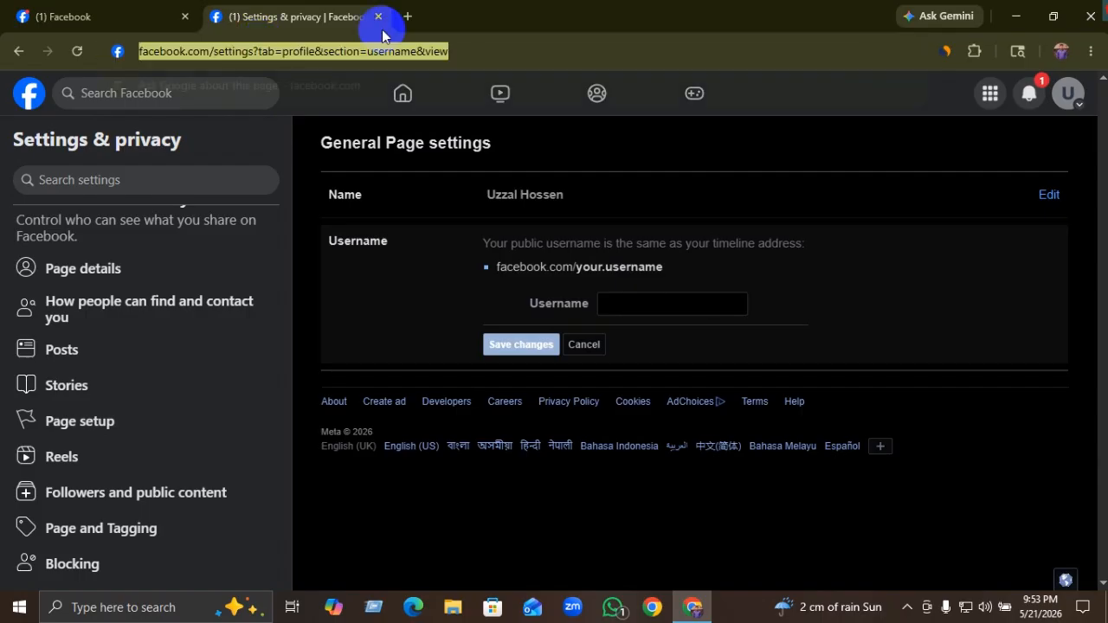
{"action": "left_click", "coordinate": [506, 43]}
{"action": "triple_click", "coordinate": [569, 45]}
{"action": "double_click", "coordinate": [571, 45]}
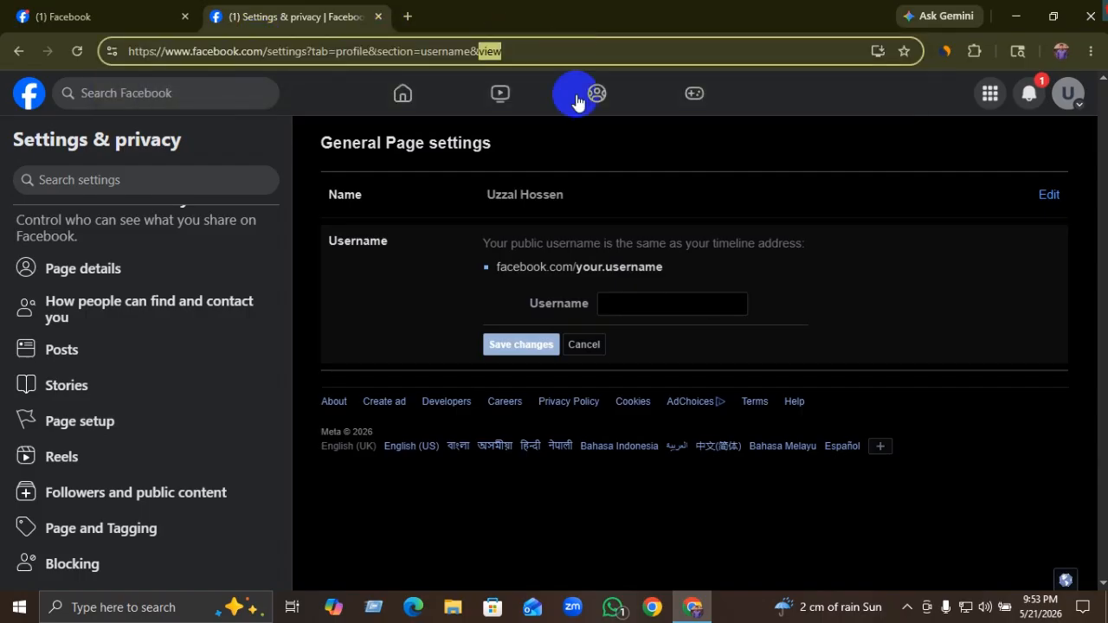
Step: Correct the username's ending, save it, and confirm with the account password
{"action": "left_click", "coordinate": [654, 303]}
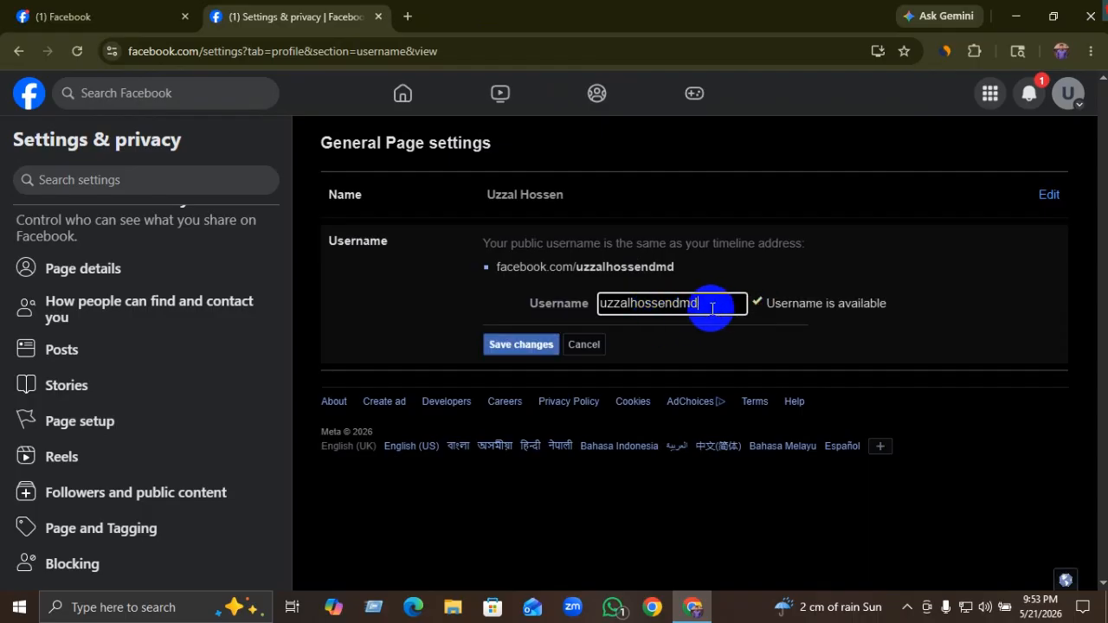
{"action": "key", "text": "BackSpace"}
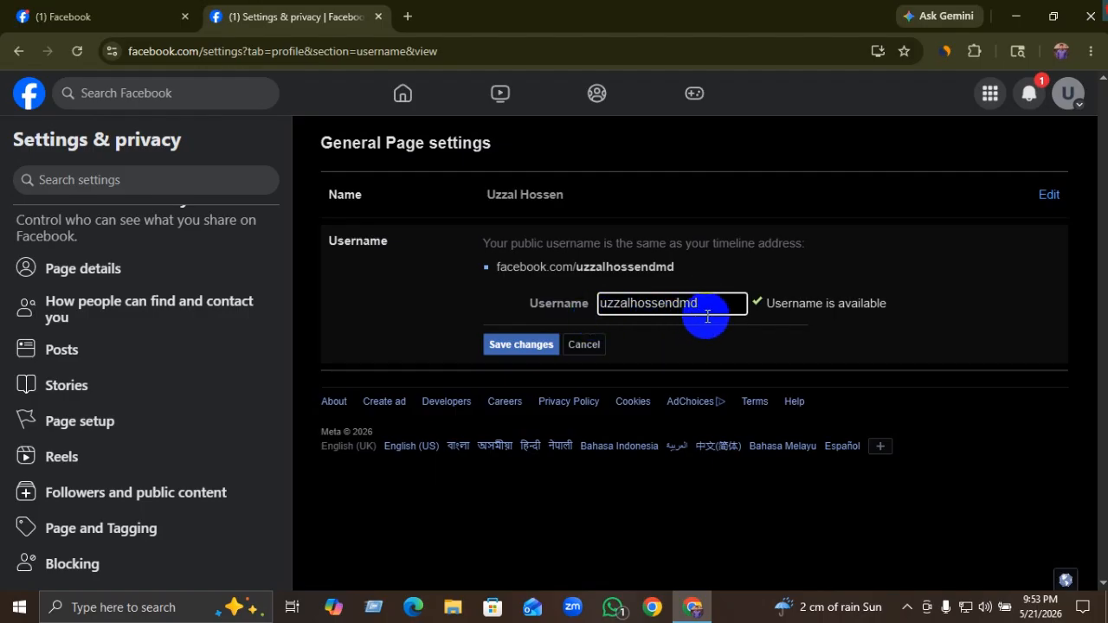
{"action": "key", "text": "BackSpace"}
{"action": "type", "text": "u"}
{"action": "left_click", "coordinate": [518, 345]}
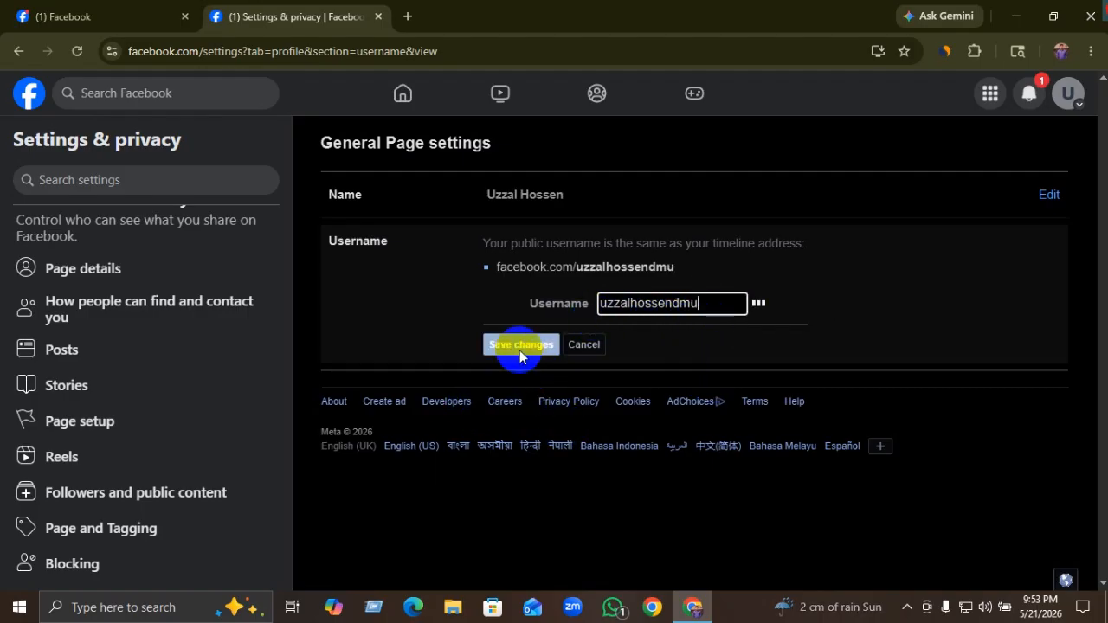
{"action": "left_click", "coordinate": [516, 346]}
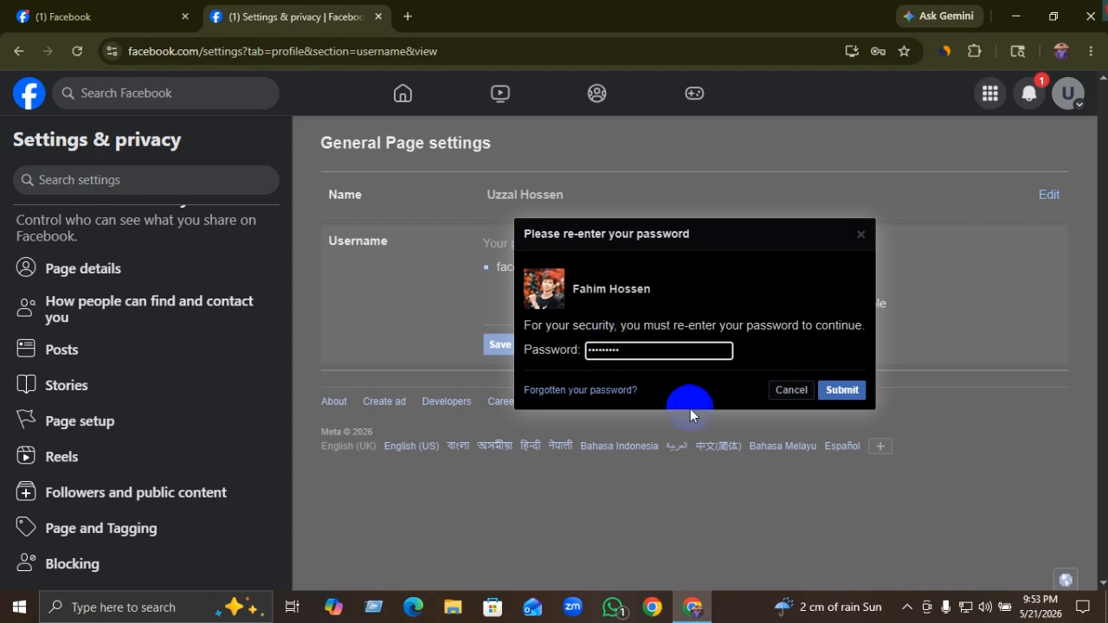
{"action": "left_click", "coordinate": [840, 390]}
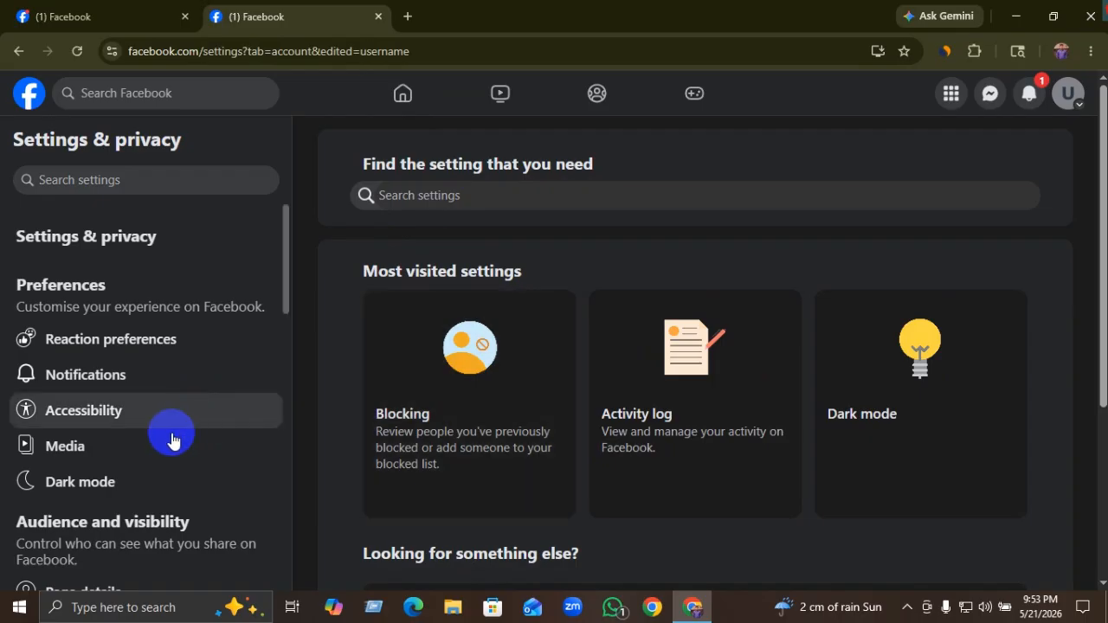
Step: Browse the Page setup options, then return to the Facebook home feed
{"action": "scroll", "coordinate": [168, 438], "scroll_direction": "down", "scroll_amount": 3}
{"action": "scroll", "coordinate": [154, 444], "scroll_direction": "down", "scroll_amount": 1}
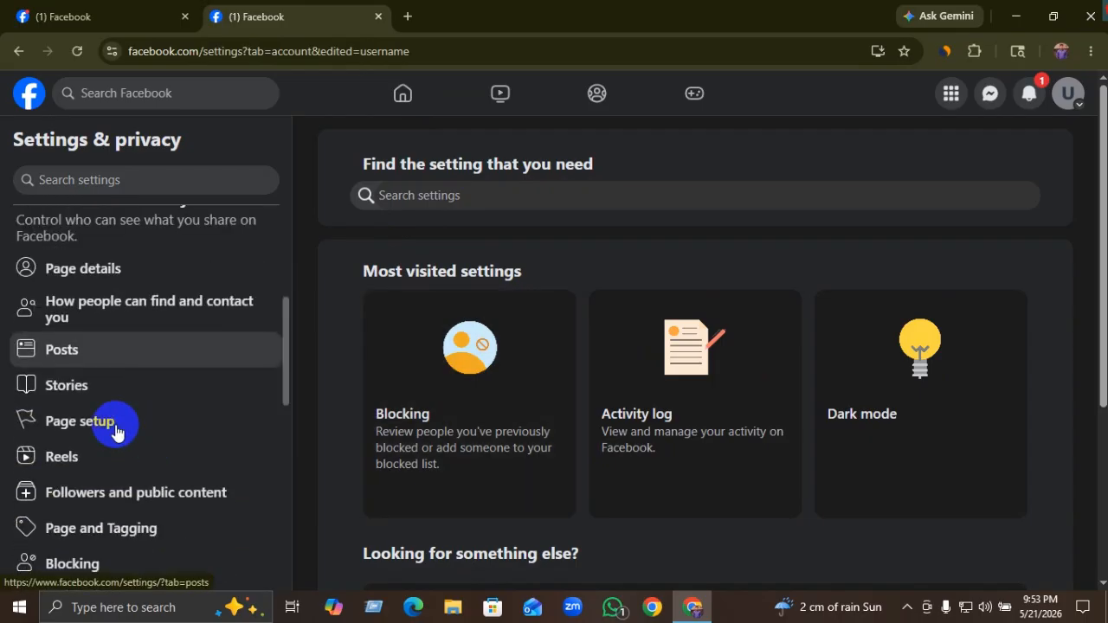
{"action": "left_click", "coordinate": [97, 437]}
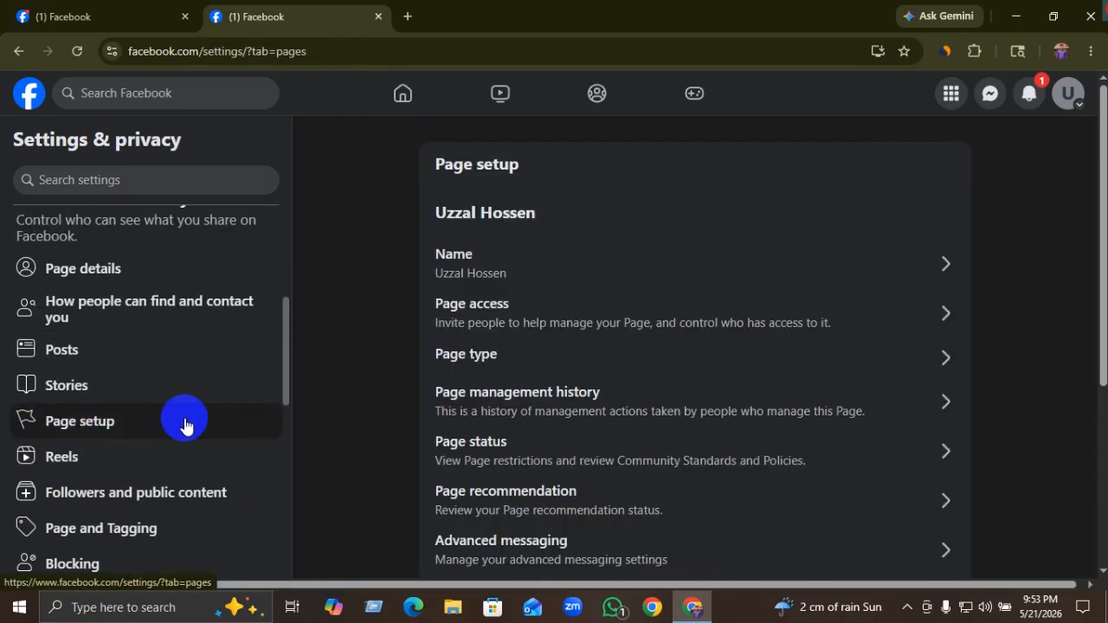
{"action": "scroll", "coordinate": [488, 389], "scroll_direction": "down", "scroll_amount": 2}
{"action": "scroll", "coordinate": [491, 384], "scroll_direction": "up", "scroll_amount": 2}
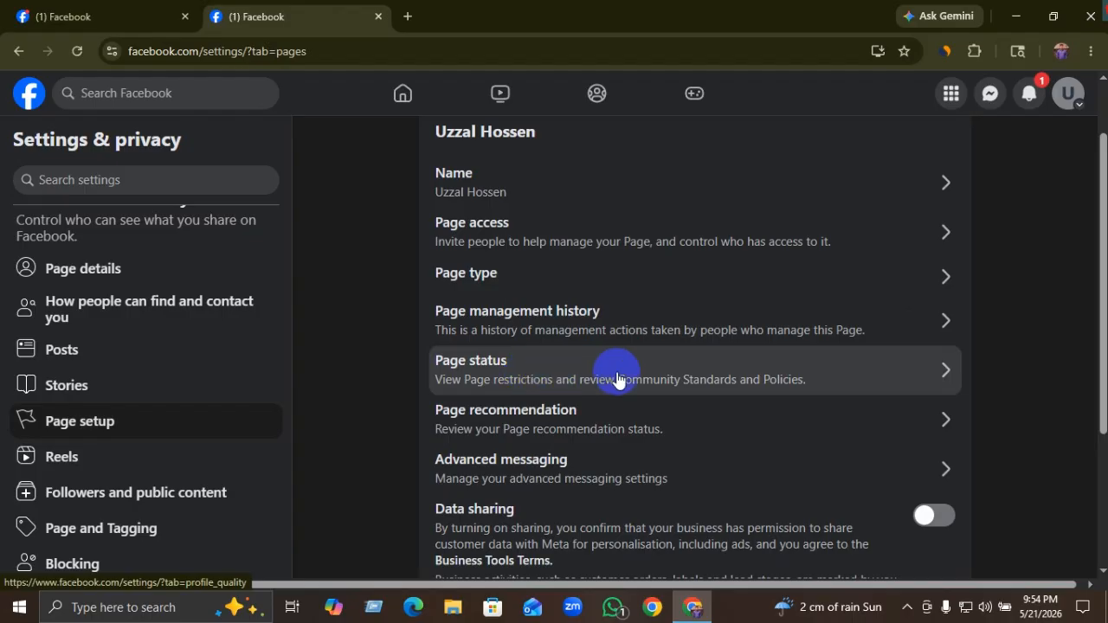
{"action": "scroll", "coordinate": [554, 442], "scroll_direction": "down", "scroll_amount": 1}
{"action": "scroll", "coordinate": [543, 468], "scroll_direction": "down", "scroll_amount": 1}
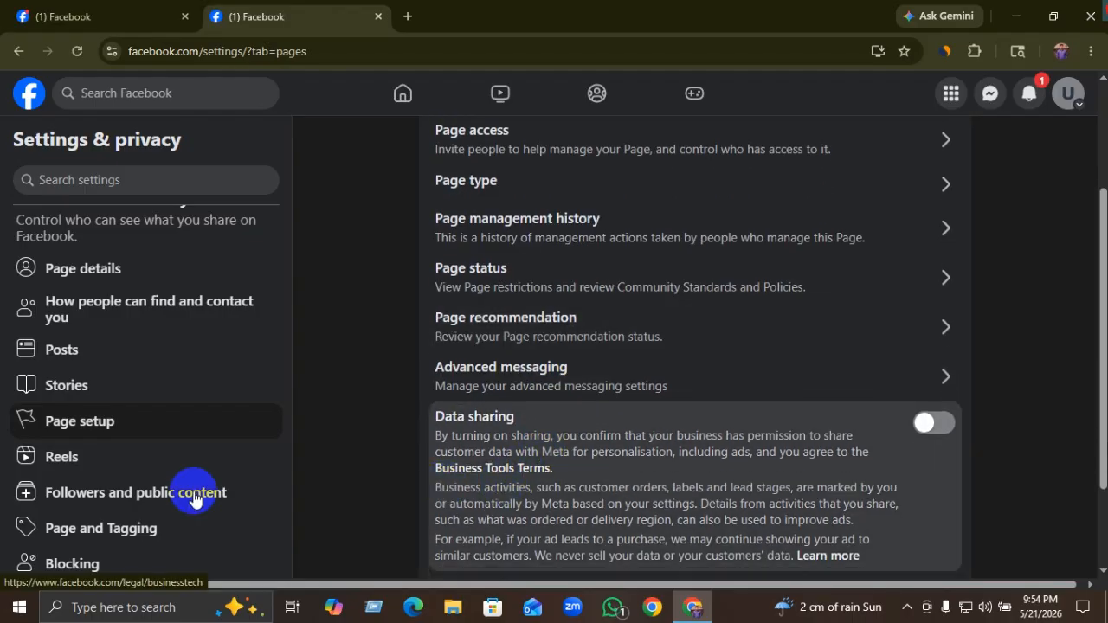
{"action": "scroll", "coordinate": [148, 470], "scroll_direction": "down", "scroll_amount": 2}
{"action": "scroll", "coordinate": [156, 468], "scroll_direction": "up", "scroll_amount": 4}
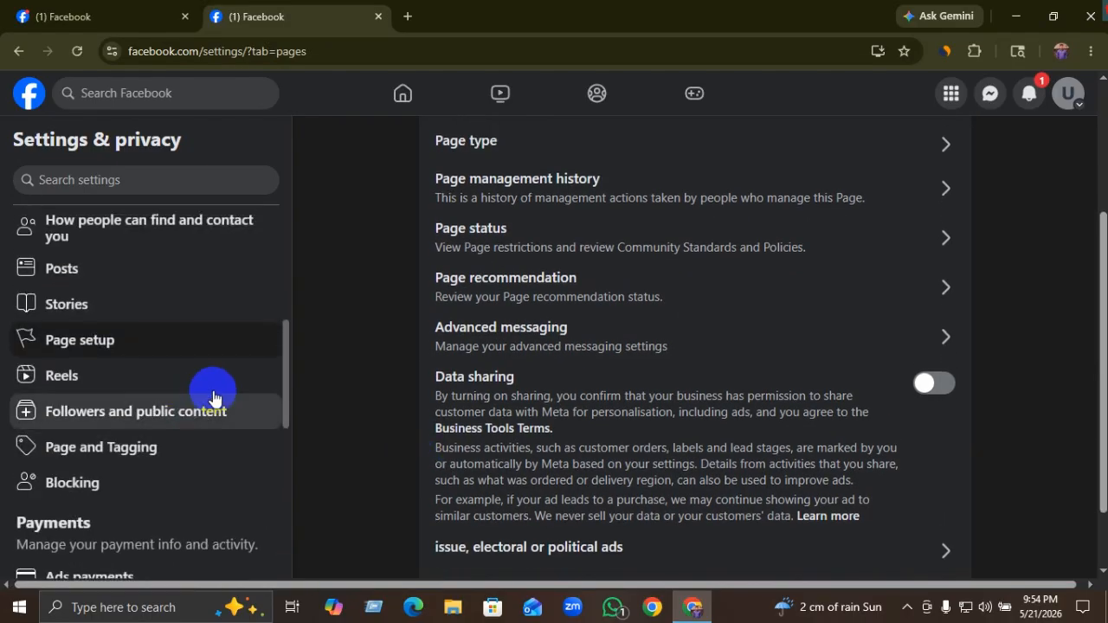
{"action": "scroll", "coordinate": [435, 154], "scroll_direction": "up", "scroll_amount": 1}
{"action": "left_click", "coordinate": [402, 94]}
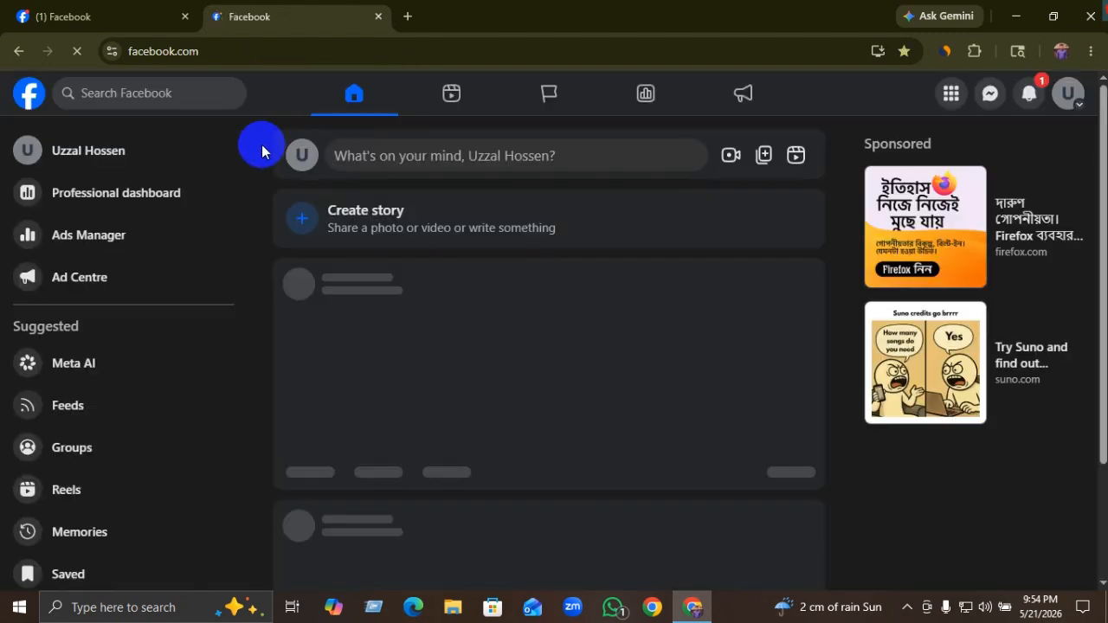
Step: Open the Uzzal Hossen Page's About section at Intro to review its bio and Digital creator detail
{"action": "left_click", "coordinate": [105, 154]}
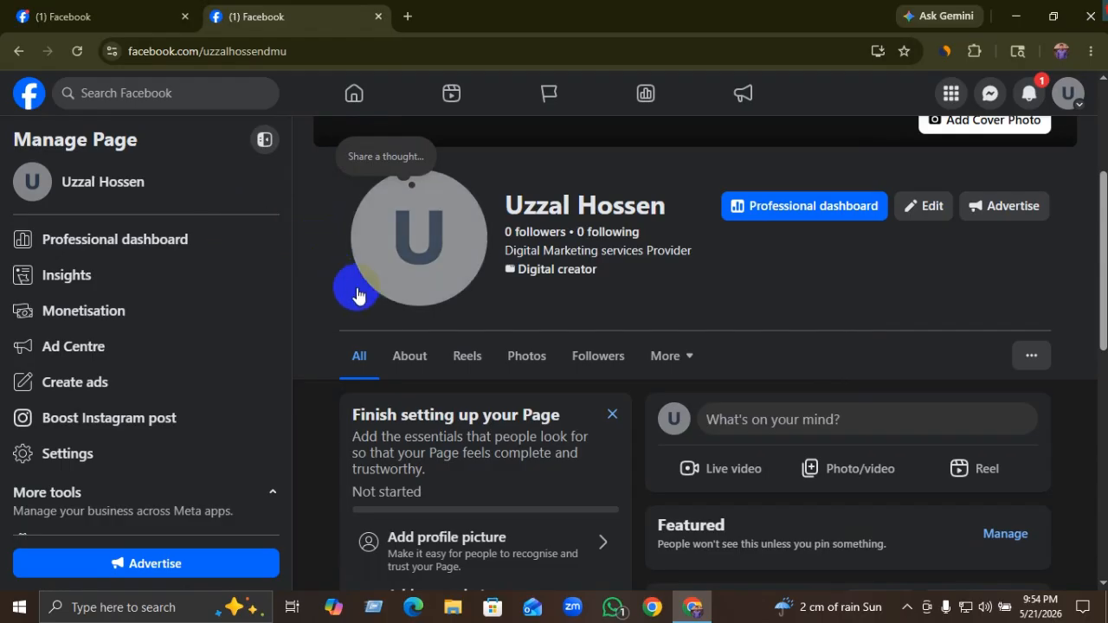
{"action": "left_click", "coordinate": [932, 206]}
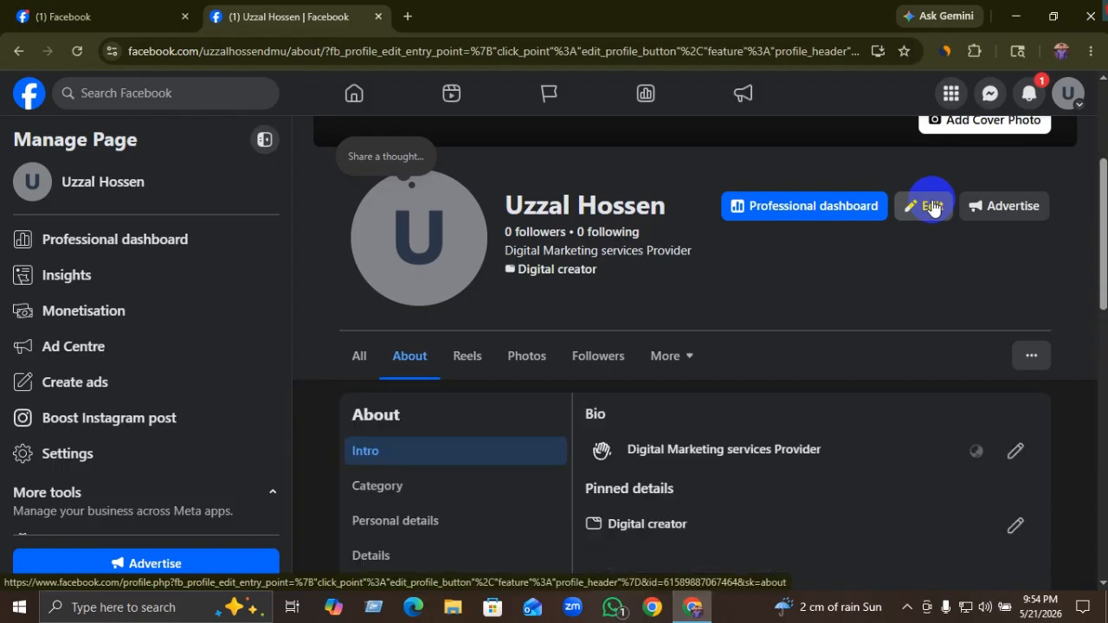
{"action": "scroll", "coordinate": [814, 275], "scroll_direction": "down", "scroll_amount": 2}
{"action": "scroll", "coordinate": [812, 277], "scroll_direction": "down", "scroll_amount": 2}
{"action": "scroll", "coordinate": [810, 277], "scroll_direction": "up", "scroll_amount": 2}
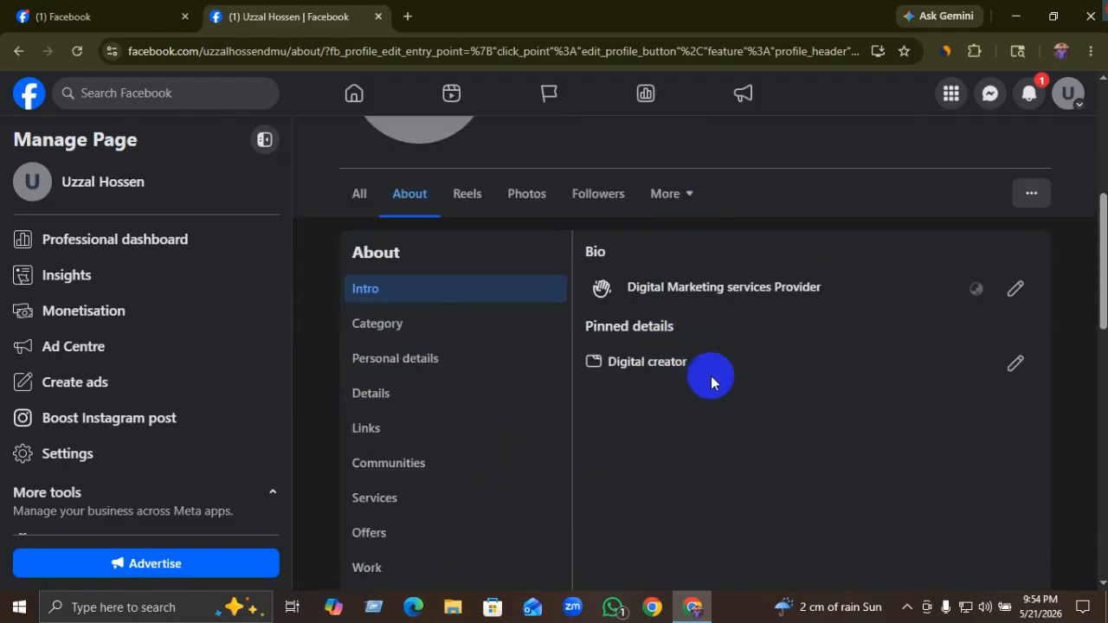
{"action": "scroll", "coordinate": [676, 394], "scroll_direction": "down", "scroll_amount": 1}
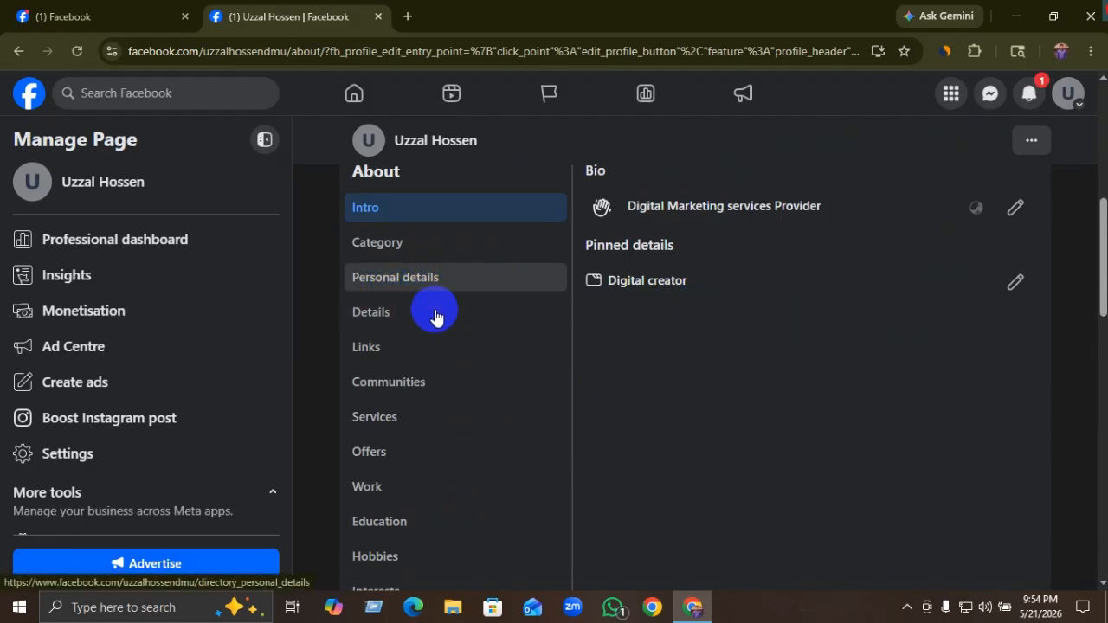
Step: In Links, start a Websites, blogs, portfolios entry described as 'Websites'
{"action": "left_click", "coordinate": [383, 350]}
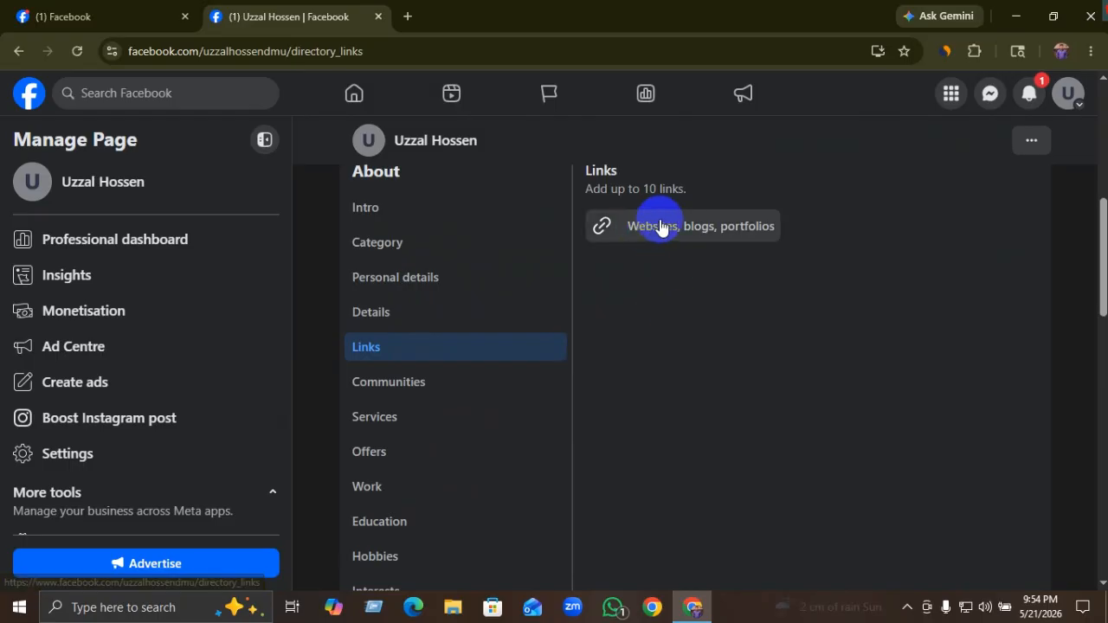
{"action": "left_click", "coordinate": [680, 225]}
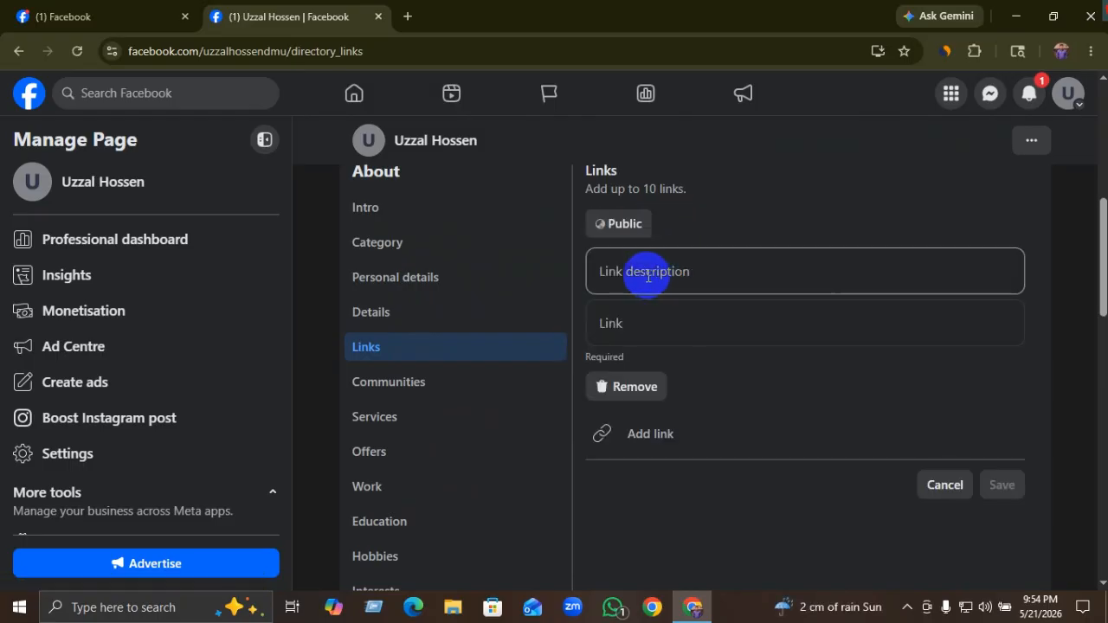
{"action": "left_click", "coordinate": [649, 274]}
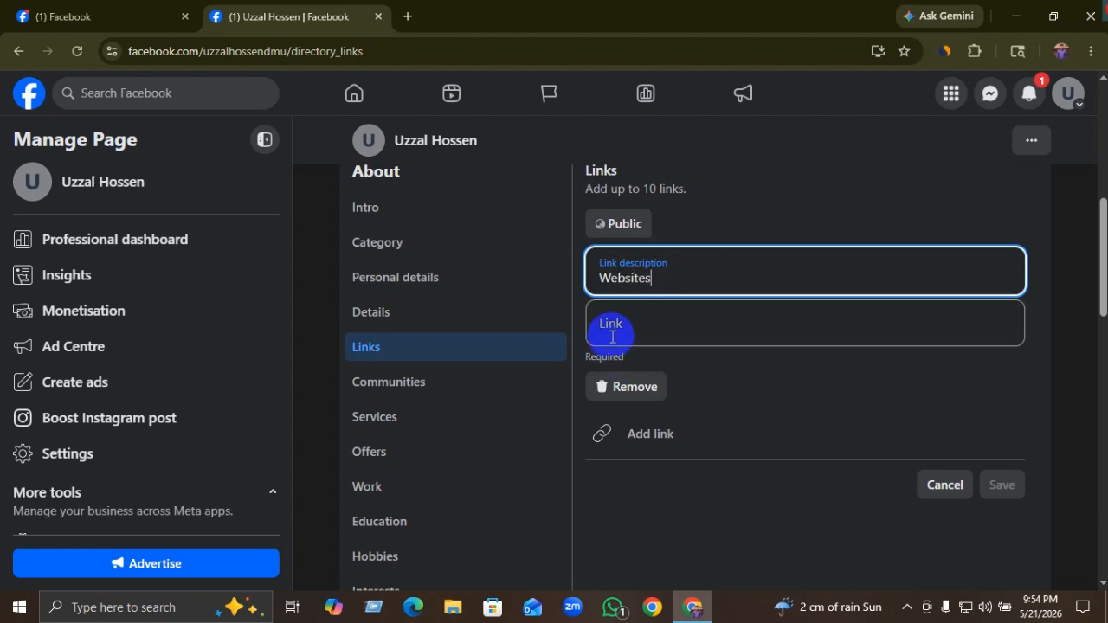
{"action": "left_click", "coordinate": [641, 330]}
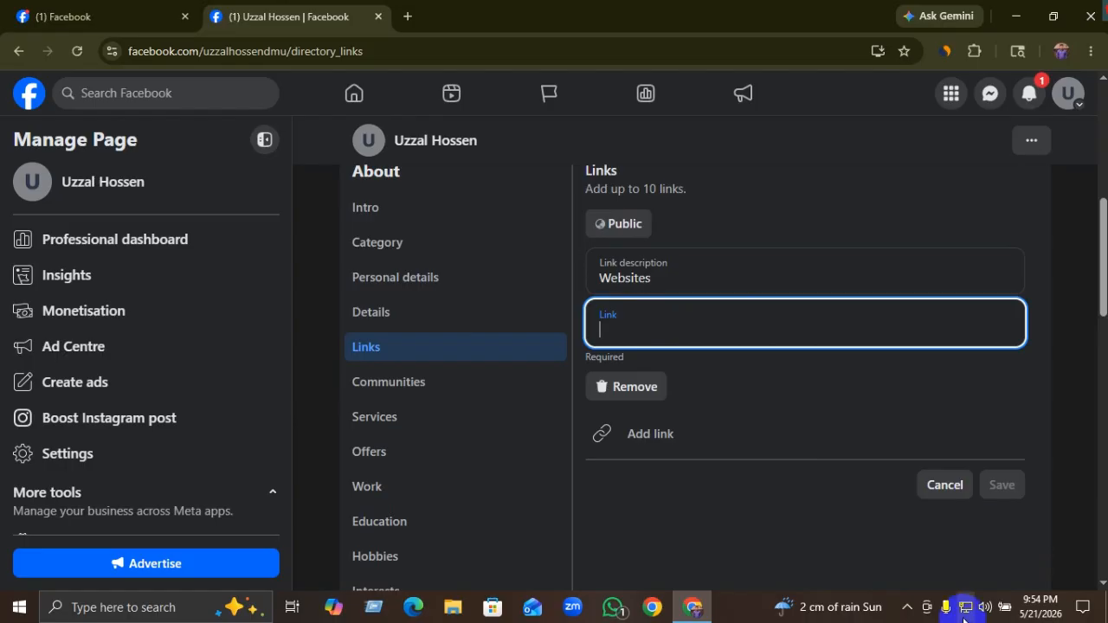
{"action": "left_click", "coordinate": [906, 608]}
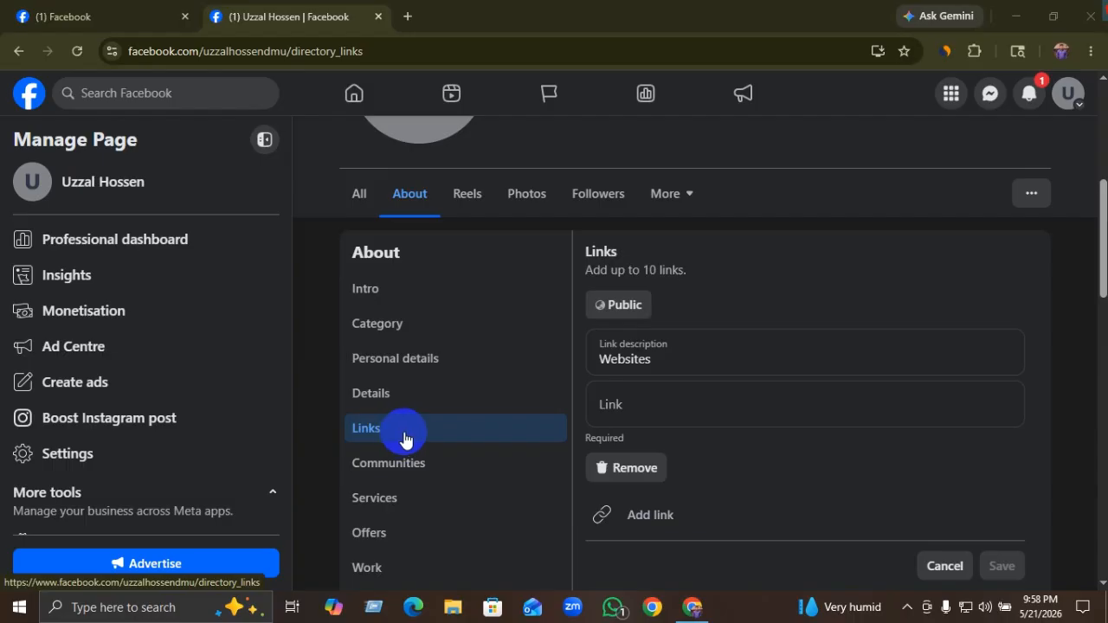
Step: Leave the Websites link address empty and add a second blank link entry
{"action": "left_click", "coordinate": [639, 421]}
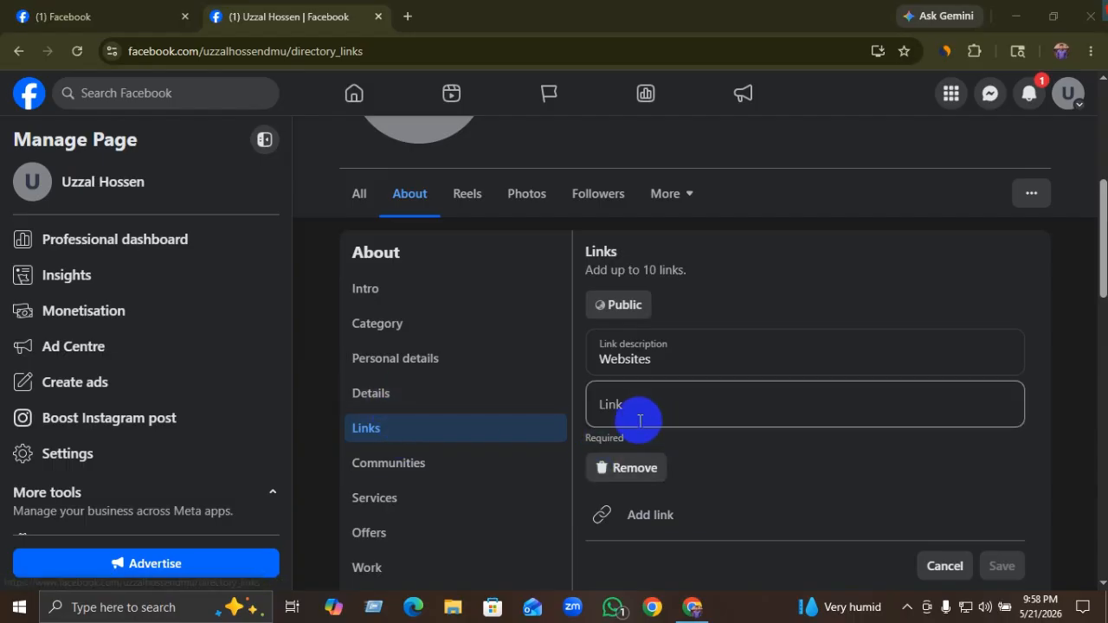
{"action": "left_click", "coordinate": [627, 358]}
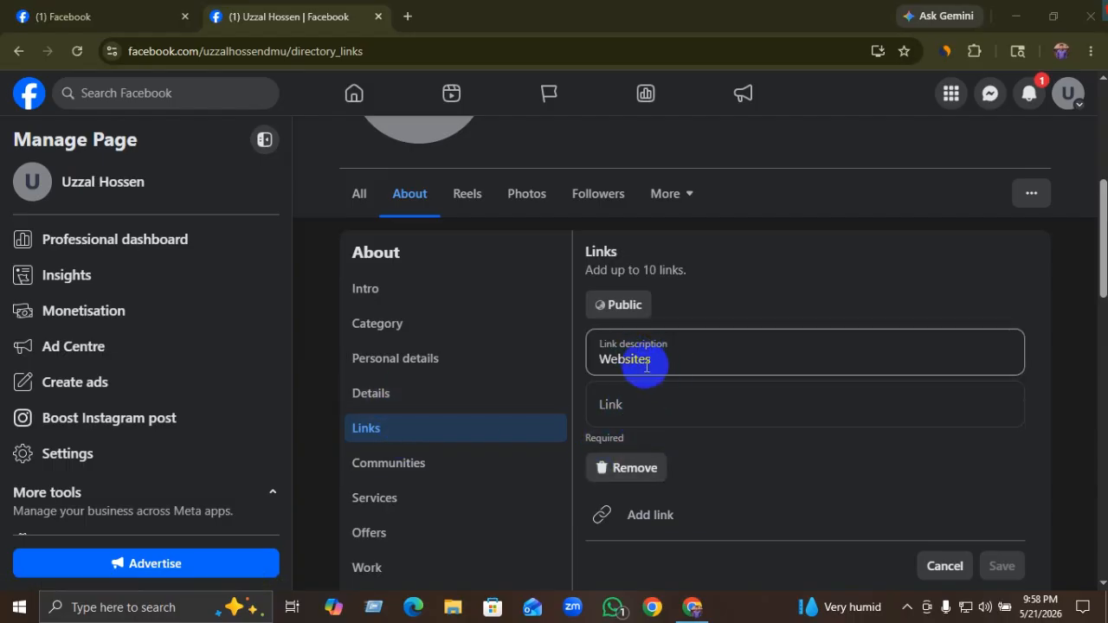
{"action": "left_click", "coordinate": [633, 408]}
{"action": "scroll", "coordinate": [664, 425], "scroll_direction": "down", "scroll_amount": 1}
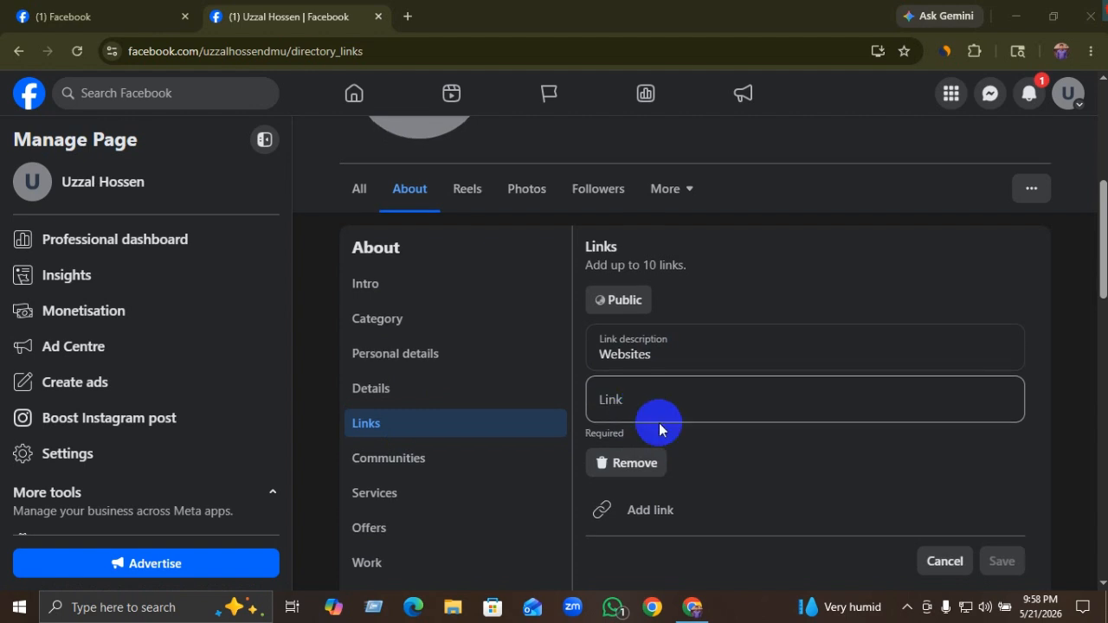
{"action": "left_click", "coordinate": [1050, 501]}
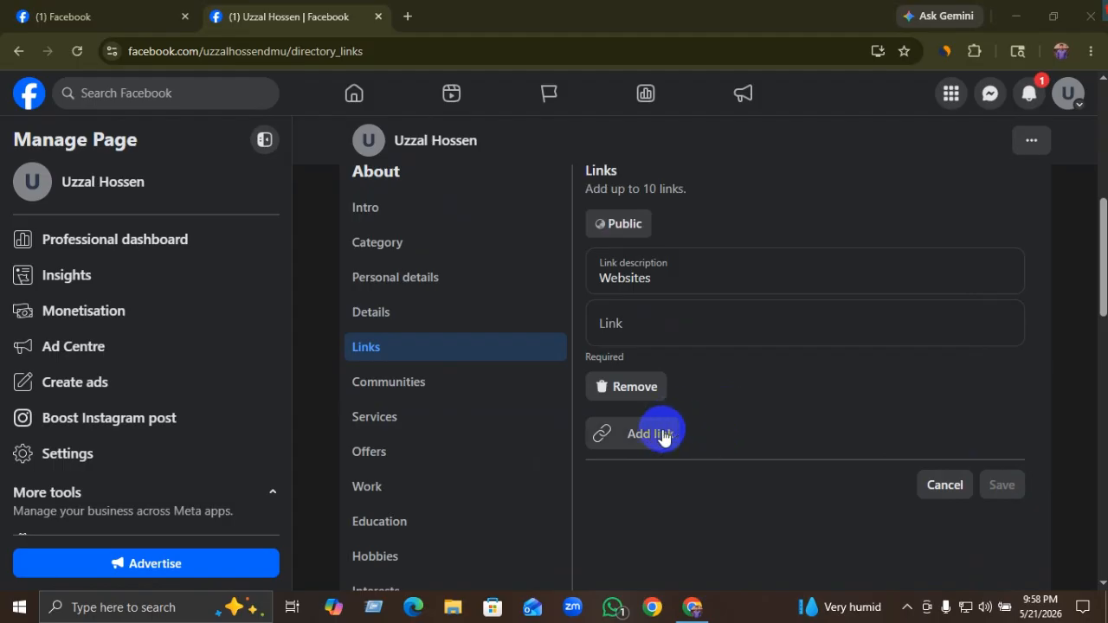
{"action": "left_click", "coordinate": [638, 444]}
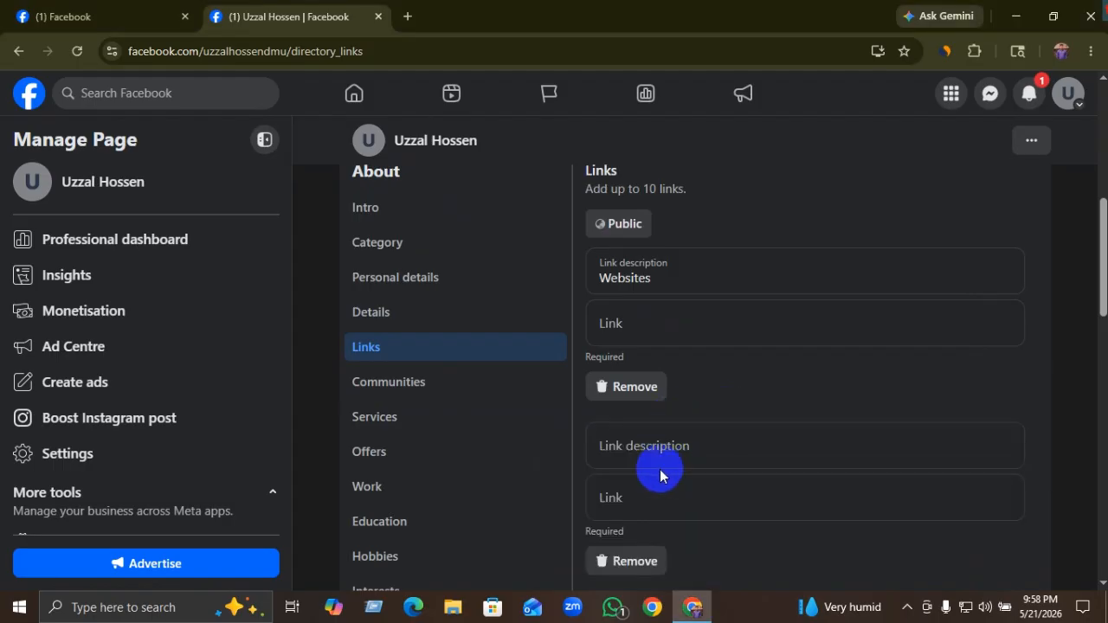
{"action": "scroll", "coordinate": [661, 468], "scroll_direction": "down", "scroll_amount": 3}
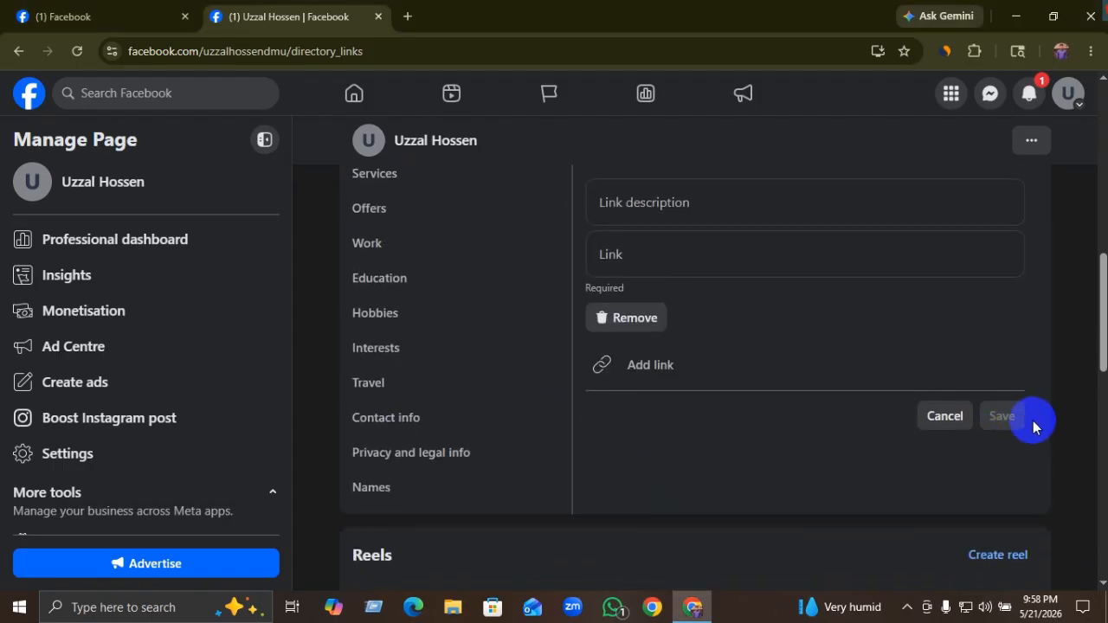
{"action": "scroll", "coordinate": [366, 419], "scroll_direction": "up", "scroll_amount": 3}
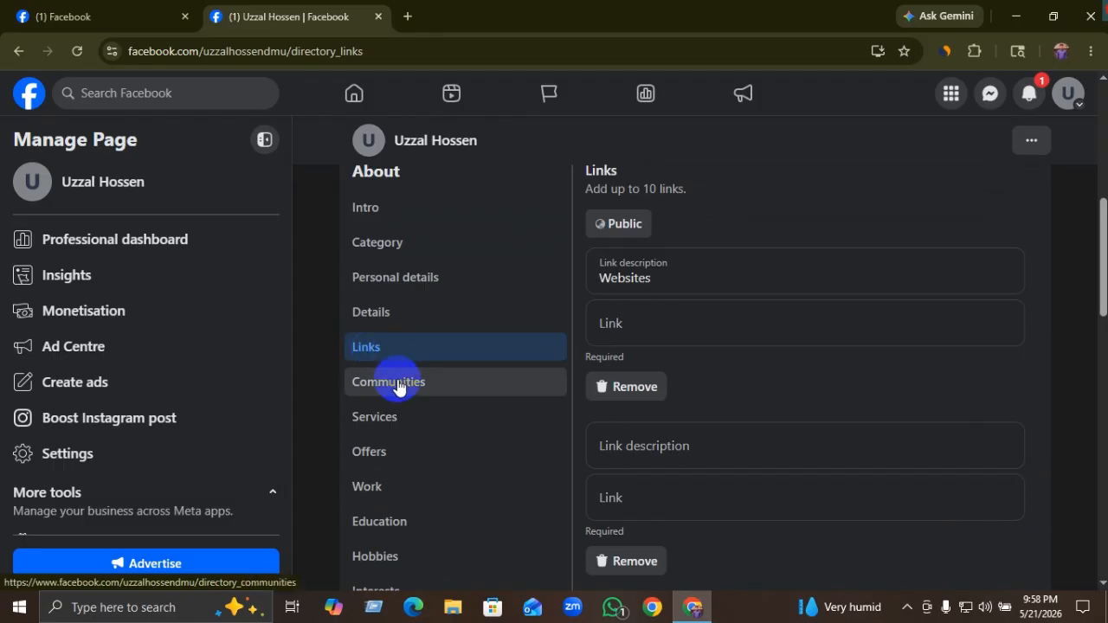
Step: Dismiss the 'Leave page?' warnings when switching sections, then cancel the unsaved Links edits
{"action": "left_click", "coordinate": [398, 390]}
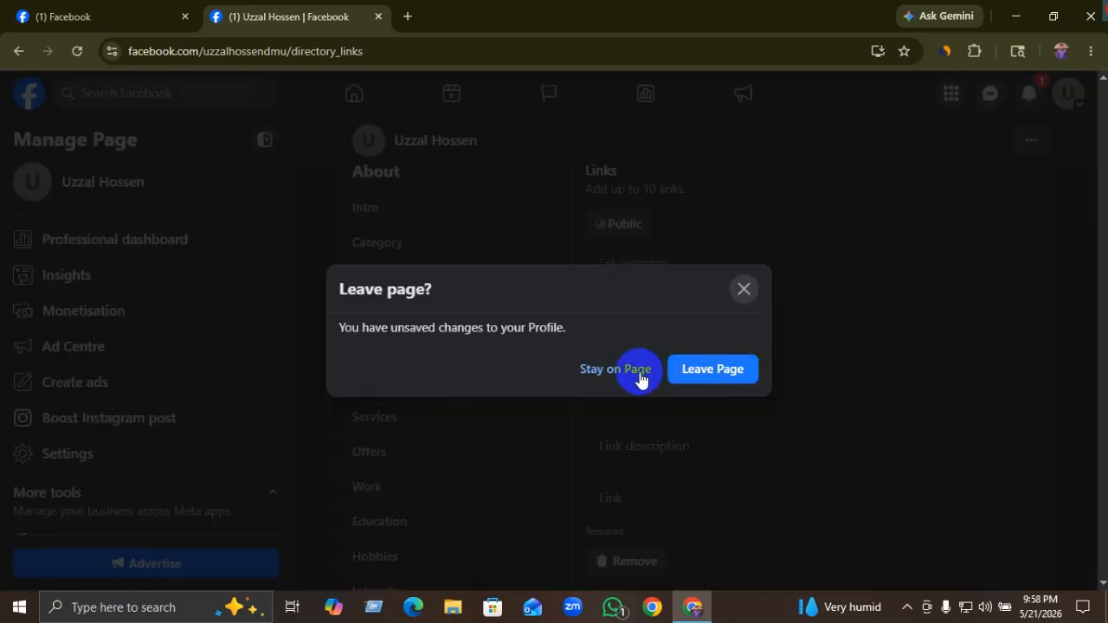
{"action": "left_click", "coordinate": [741, 293]}
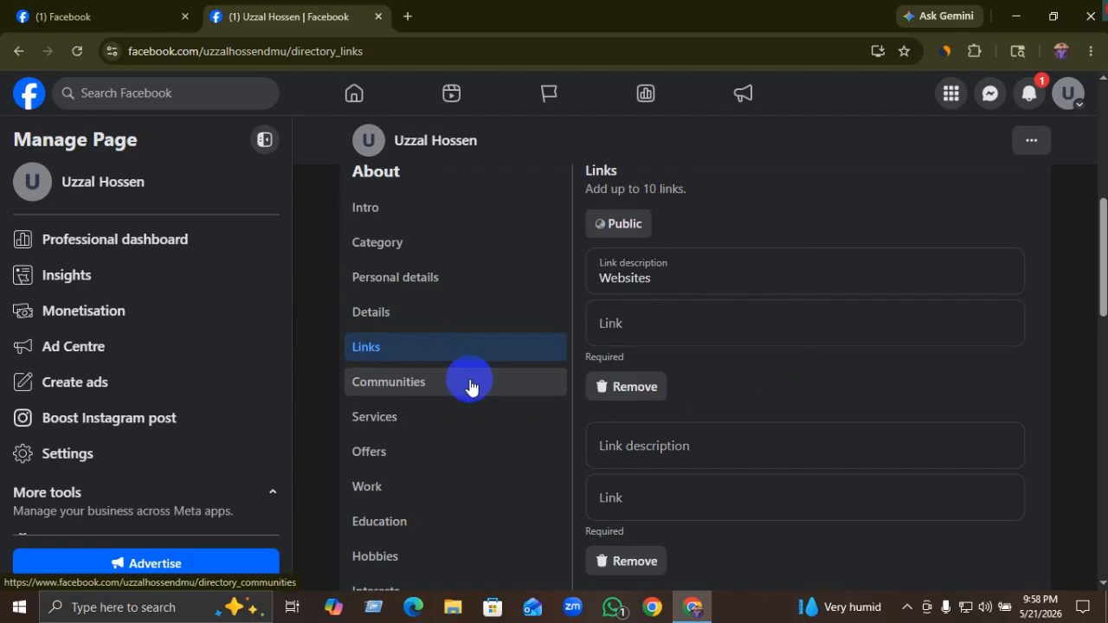
{"action": "left_click", "coordinate": [426, 415]}
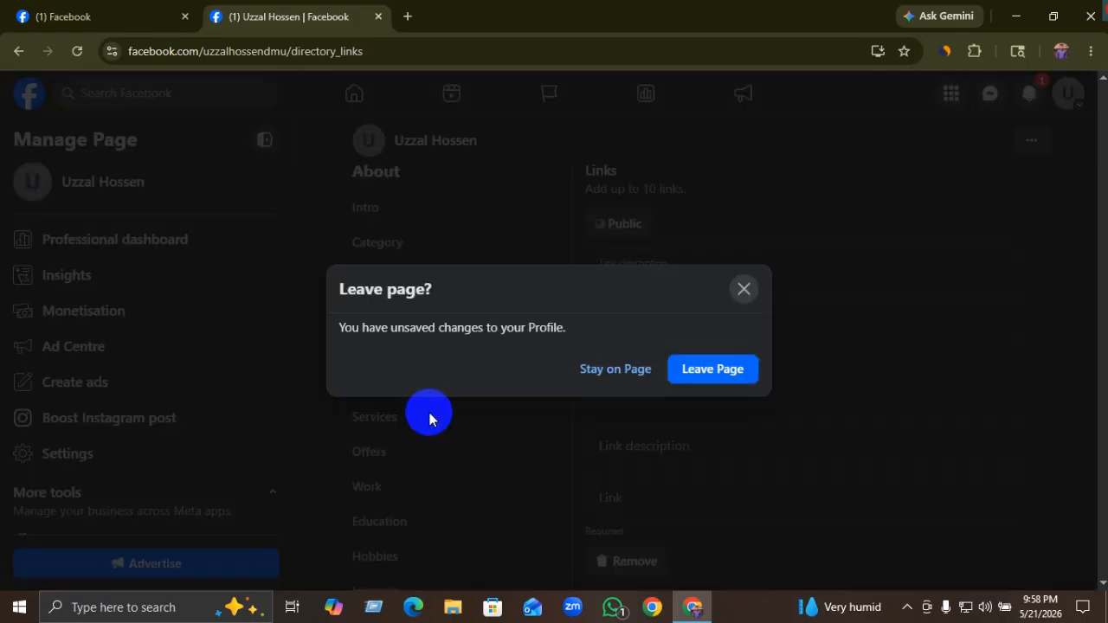
{"action": "left_click", "coordinate": [744, 289]}
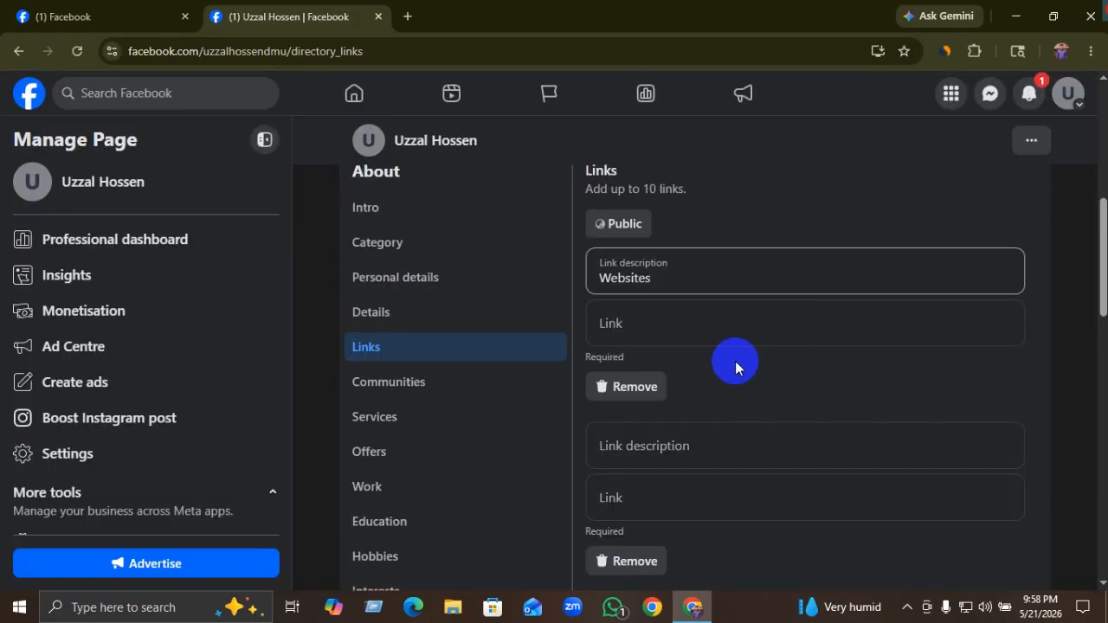
{"action": "scroll", "coordinate": [408, 455], "scroll_direction": "down", "scroll_amount": 1}
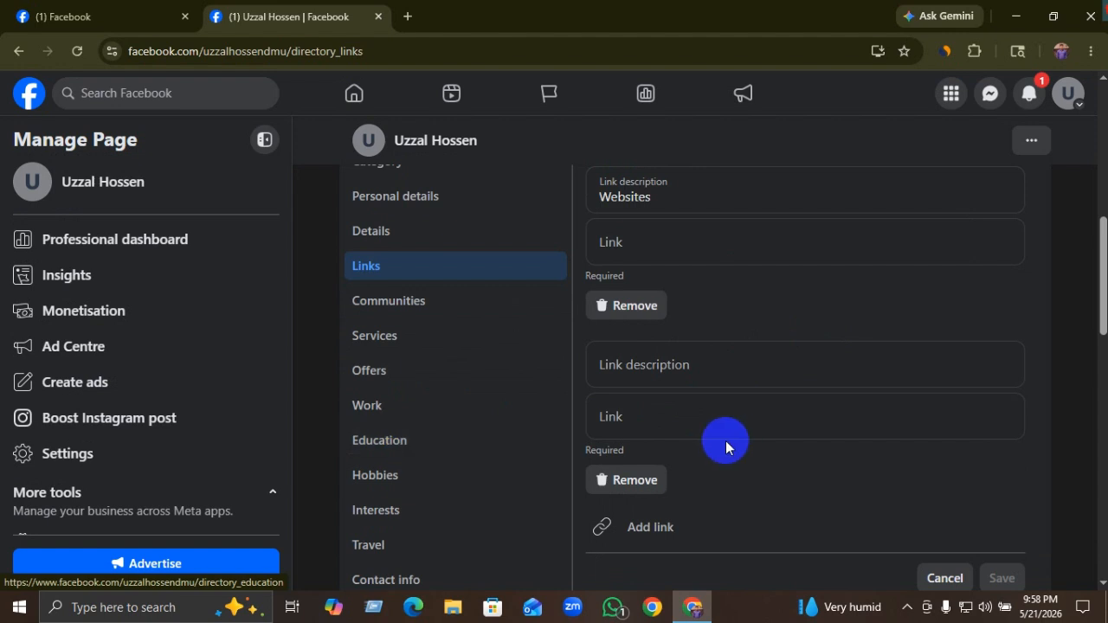
{"action": "scroll", "coordinate": [724, 445], "scroll_direction": "up", "scroll_amount": 3}
{"action": "scroll", "coordinate": [918, 398], "scroll_direction": "down", "scroll_amount": 4}
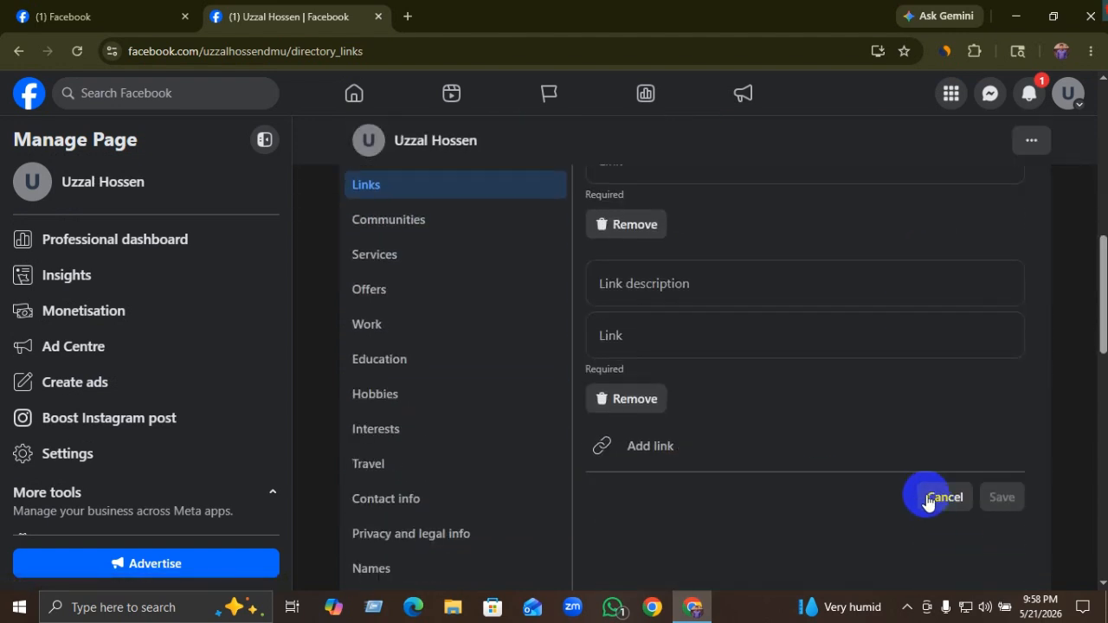
{"action": "left_click", "coordinate": [935, 496]}
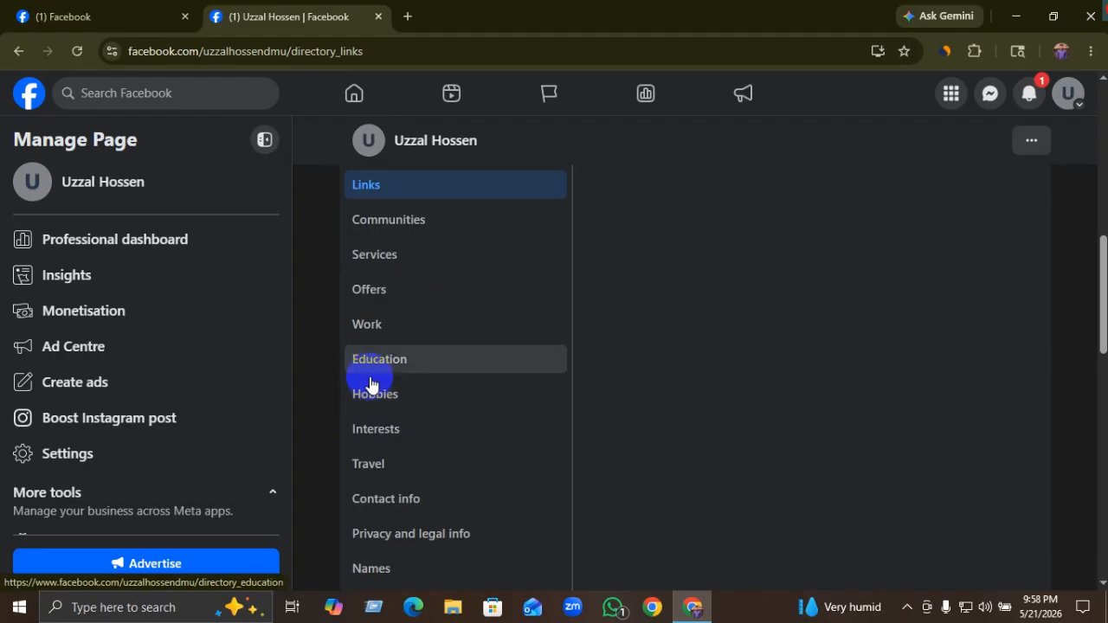
Step: In Contact info, start an Instagram social media entry with an '@' username
{"action": "scroll", "coordinate": [373, 445], "scroll_direction": "down", "scroll_amount": 1}
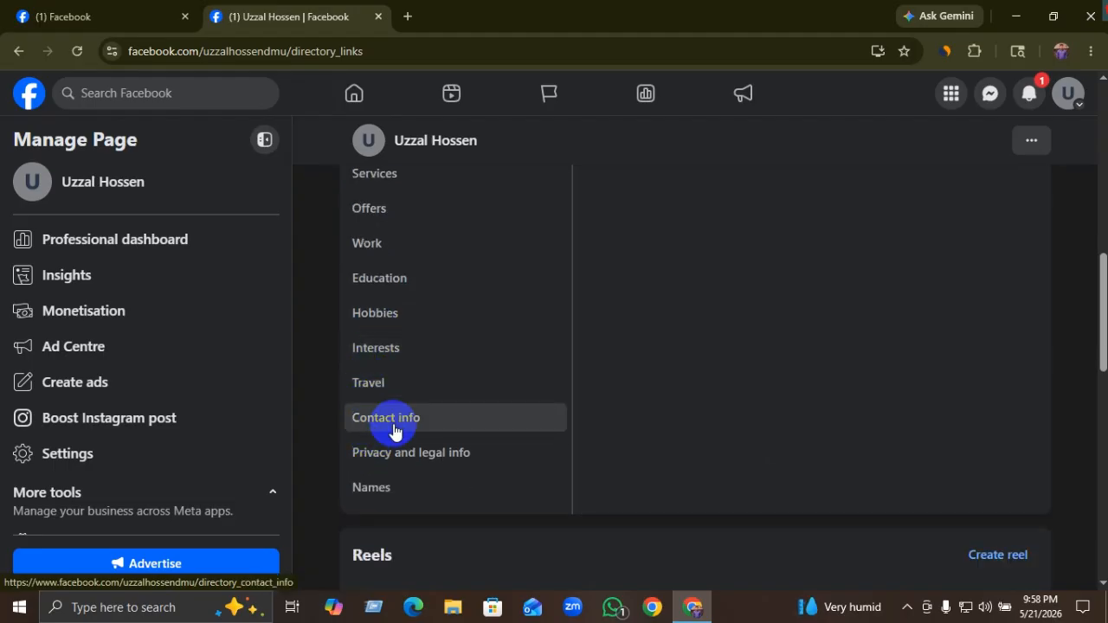
{"action": "left_click", "coordinate": [403, 424]}
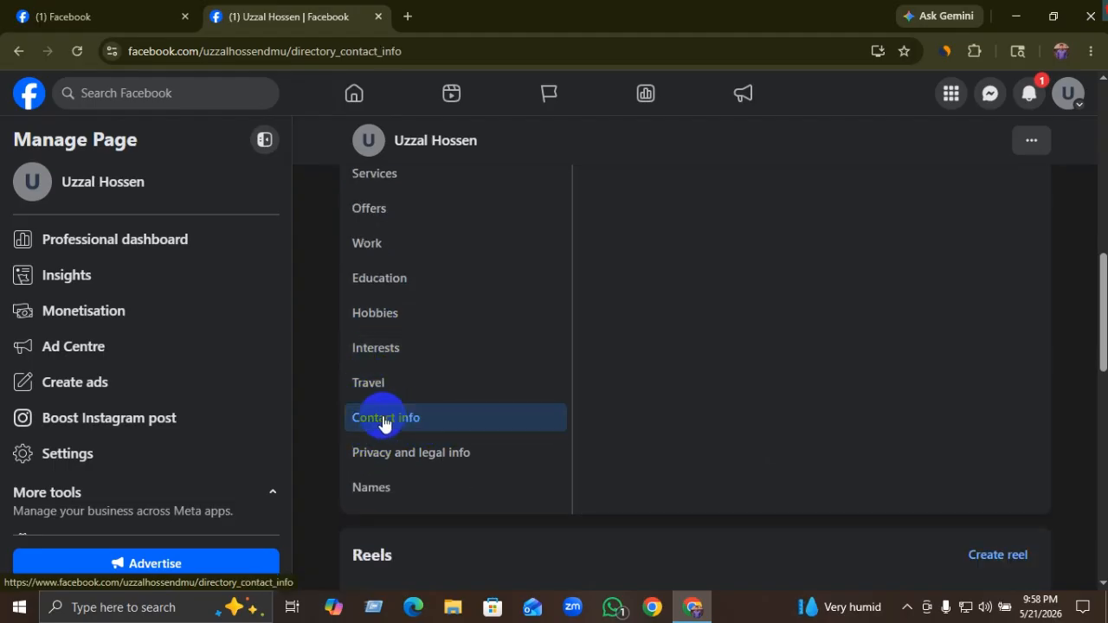
{"action": "scroll", "coordinate": [546, 412], "scroll_direction": "up", "scroll_amount": 3}
{"action": "scroll", "coordinate": [549, 410], "scroll_direction": "up", "scroll_amount": 3}
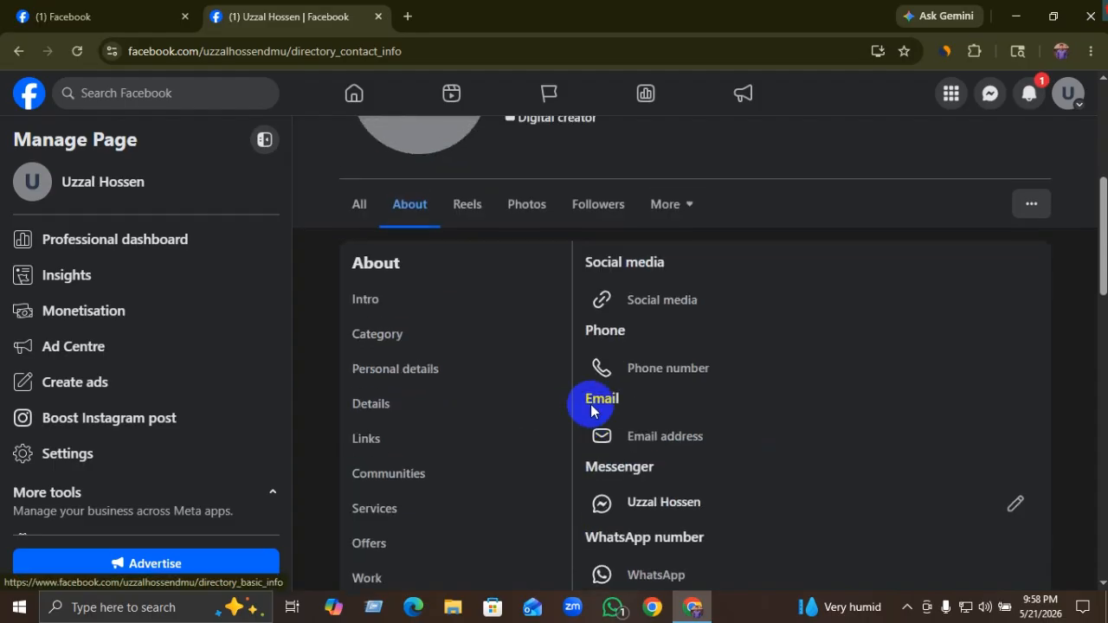
{"action": "left_click", "coordinate": [663, 463]}
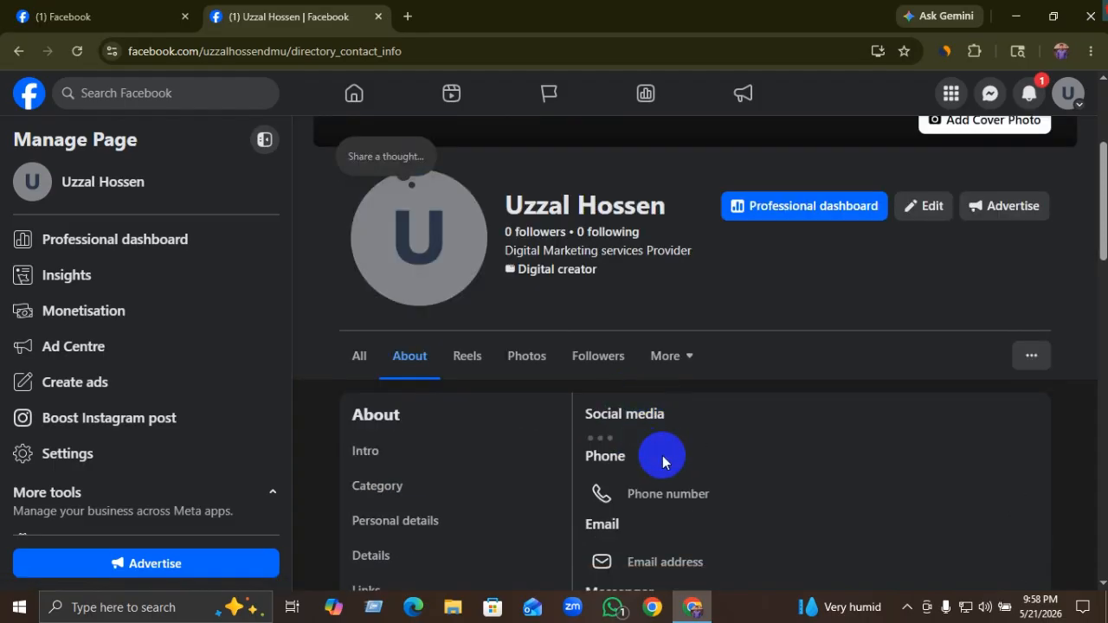
{"action": "scroll", "coordinate": [593, 462], "scroll_direction": "down", "scroll_amount": 1}
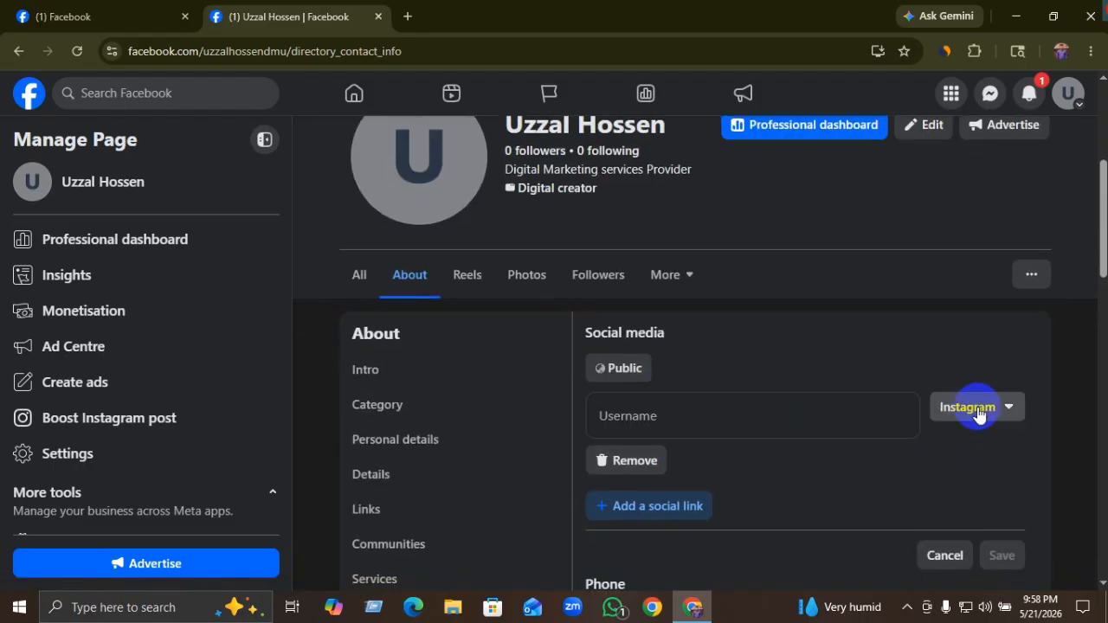
{"action": "left_click", "coordinate": [979, 412]}
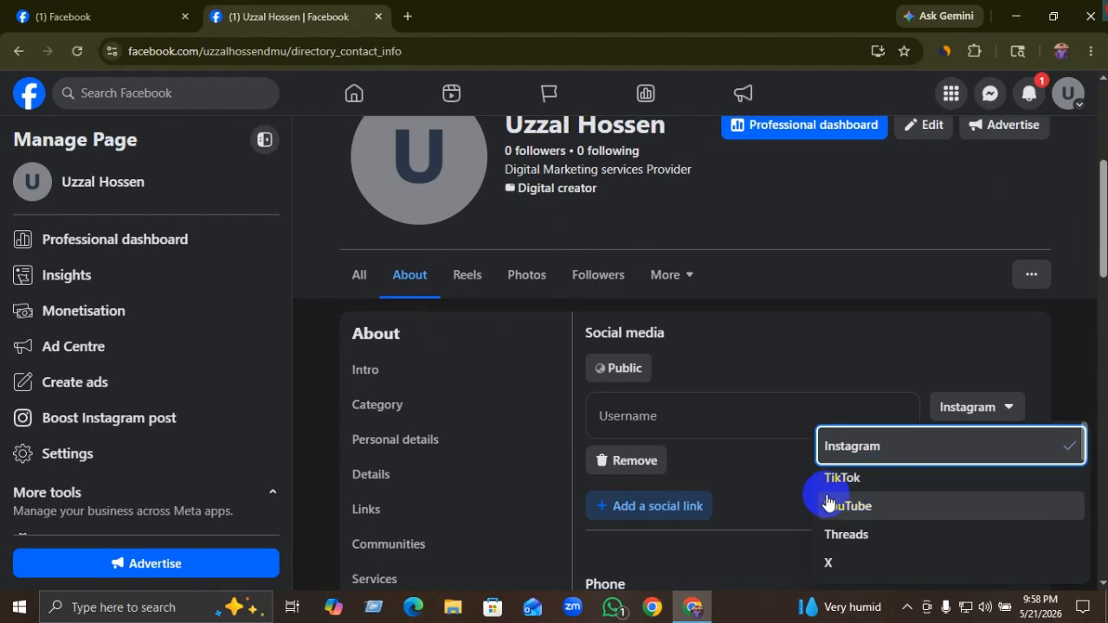
{"action": "scroll", "coordinate": [827, 564], "scroll_direction": "down", "scroll_amount": 1}
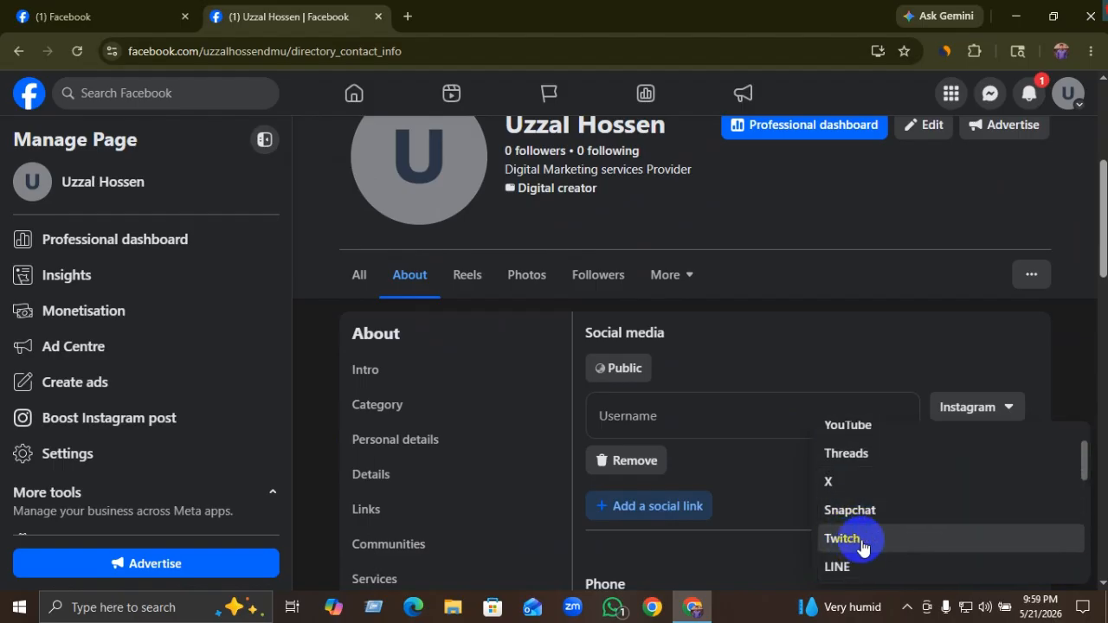
{"action": "scroll", "coordinate": [862, 545], "scroll_direction": "down", "scroll_amount": 1}
{"action": "scroll", "coordinate": [870, 527], "scroll_direction": "down", "scroll_amount": 1}
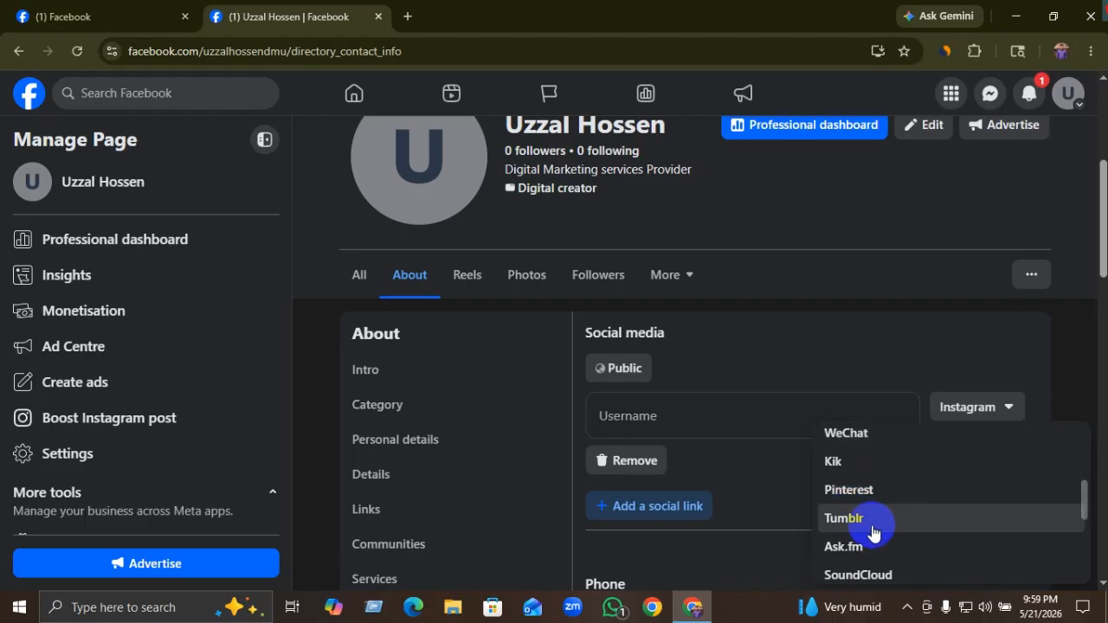
{"action": "scroll", "coordinate": [871, 530], "scroll_direction": "up", "scroll_amount": 3}
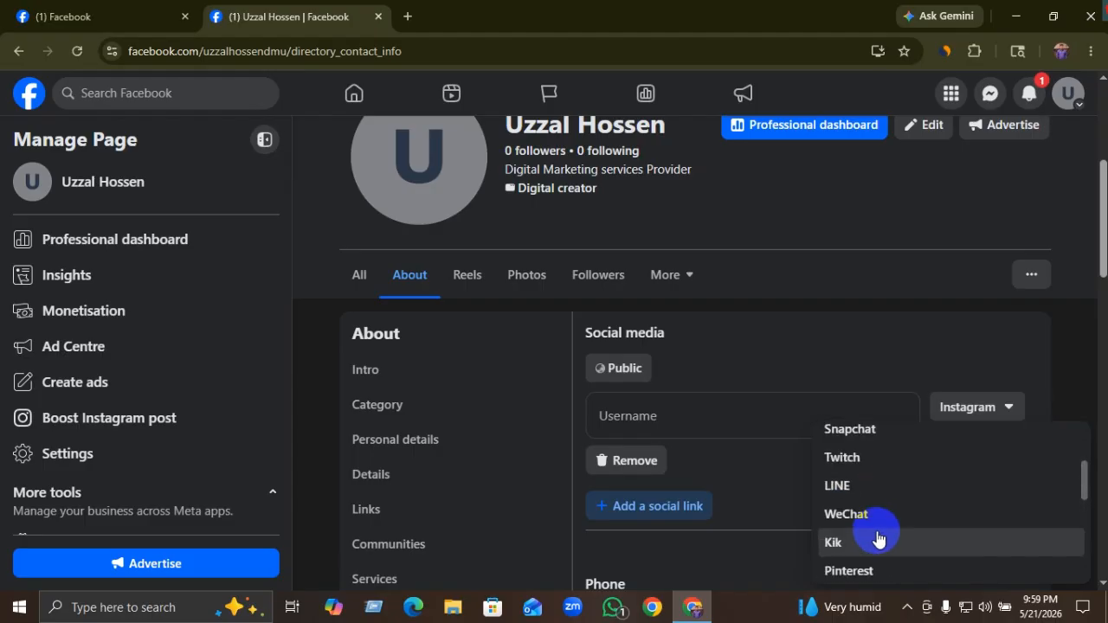
{"action": "left_click", "coordinate": [641, 418]}
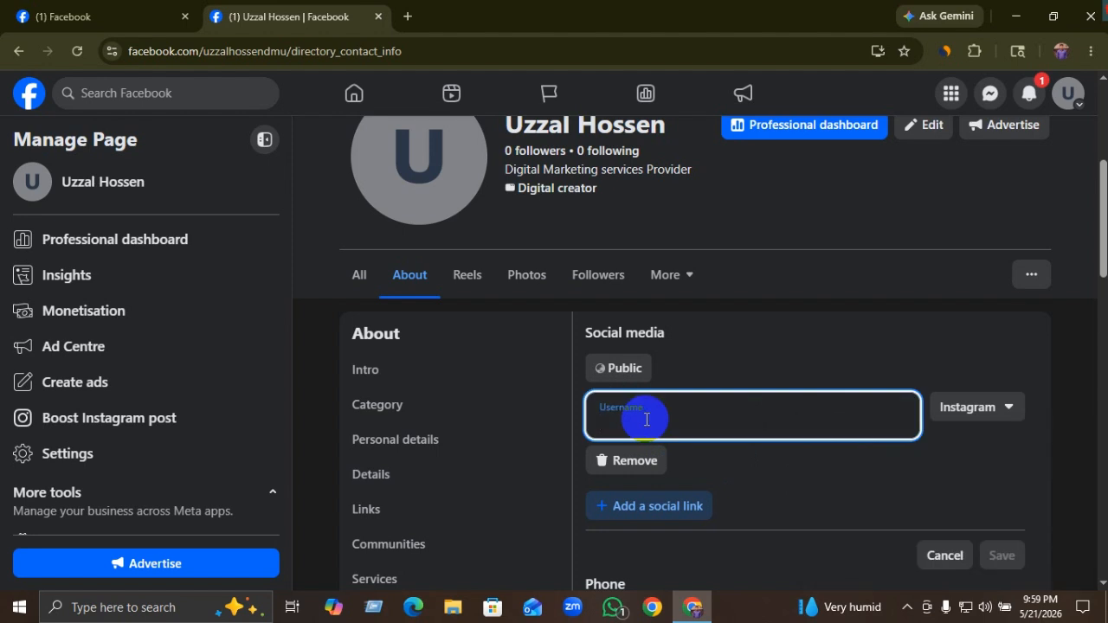
{"action": "type", "text": "@uzzalhossenu"}
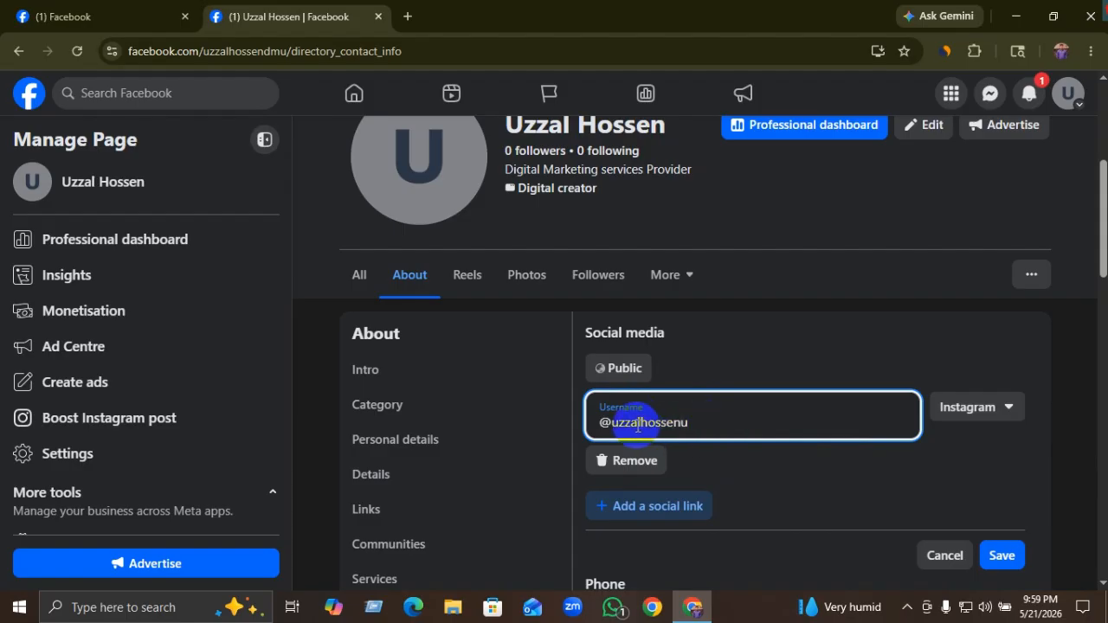
Step: Add a second social link set to YouTube, then cancel all social media changes
{"action": "left_click", "coordinate": [668, 509]}
{"action": "scroll", "coordinate": [947, 446], "scroll_direction": "down", "scroll_amount": 1}
{"action": "left_click", "coordinate": [985, 428]}
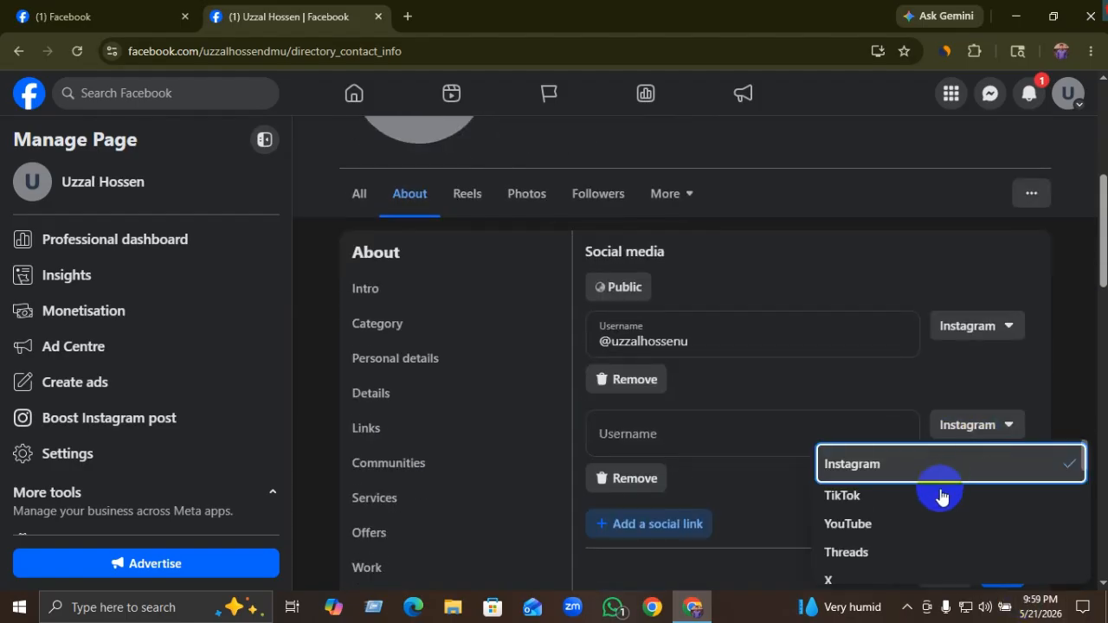
{"action": "left_click", "coordinate": [920, 525]}
{"action": "left_click", "coordinate": [649, 426]}
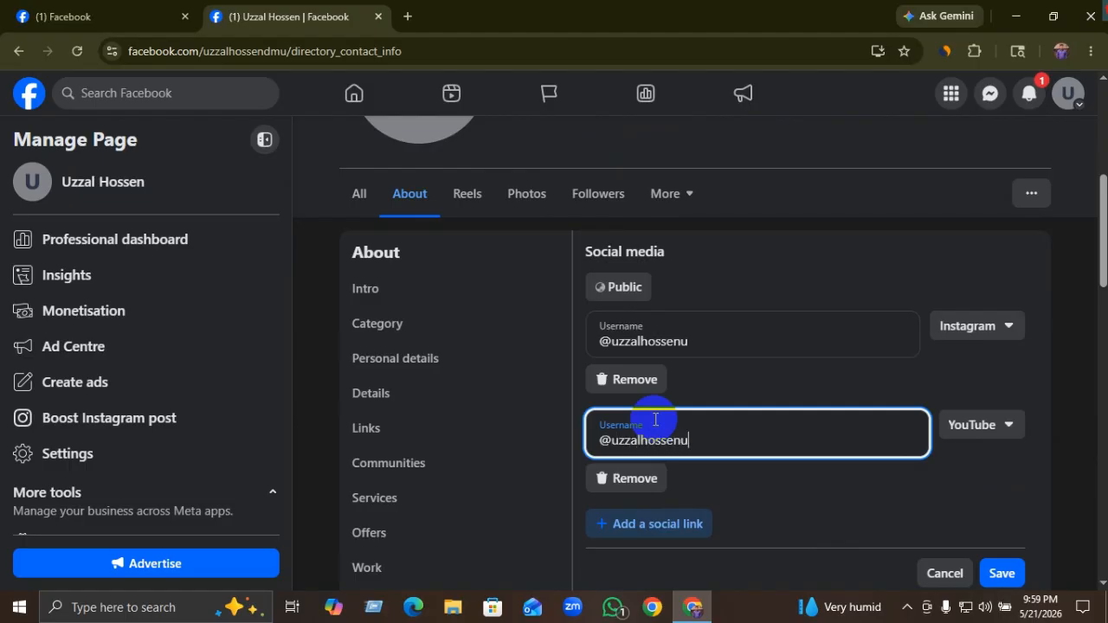
{"action": "scroll", "coordinate": [952, 502], "scroll_direction": "down", "scroll_amount": 1}
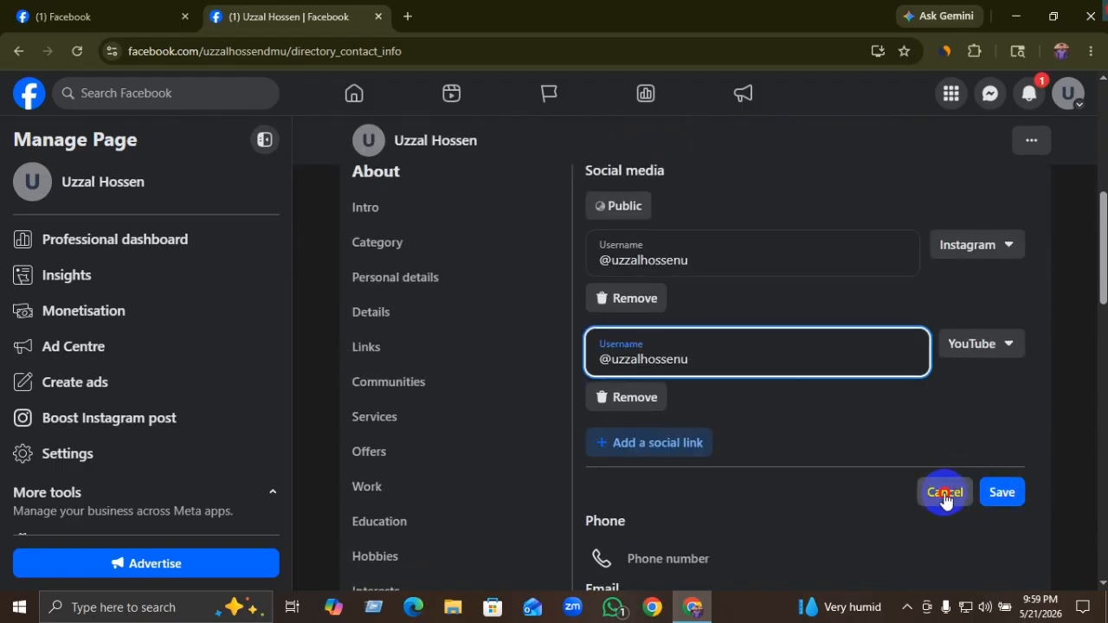
{"action": "left_click", "coordinate": [944, 493]}
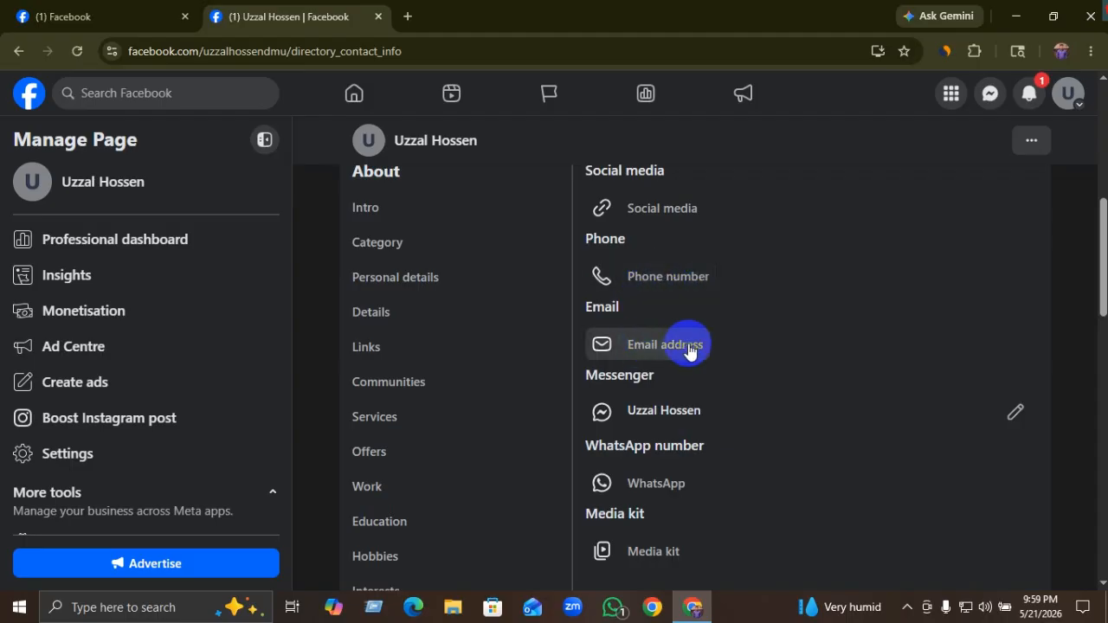
{"action": "scroll", "coordinate": [695, 459], "scroll_direction": "down", "scroll_amount": 1}
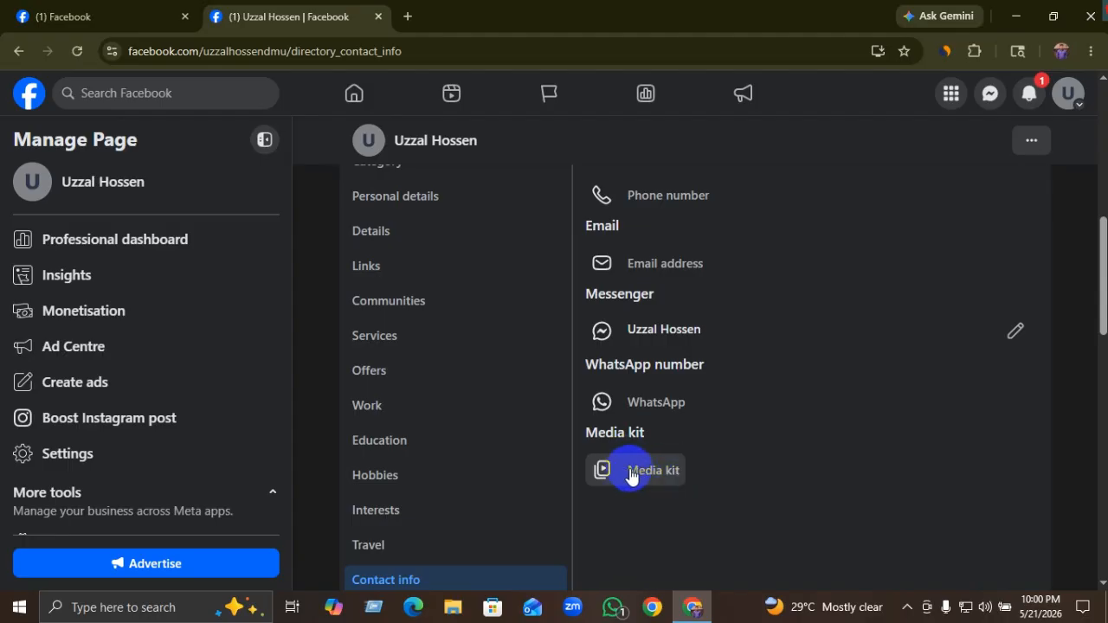
{"action": "scroll", "coordinate": [661, 460], "scroll_direction": "up", "scroll_amount": 3}
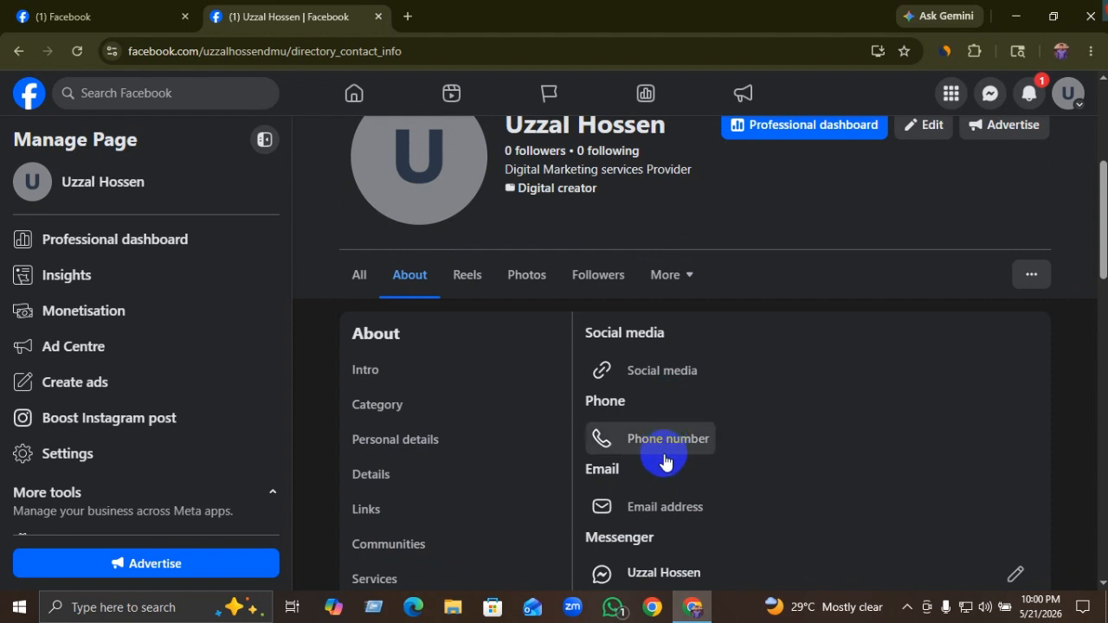
{"action": "scroll", "coordinate": [669, 463], "scroll_direction": "up", "scroll_amount": 1}
{"action": "scroll", "coordinate": [670, 465], "scroll_direction": "up", "scroll_amount": 3}
{"action": "scroll", "coordinate": [669, 465], "scroll_direction": "down", "scroll_amount": 2}
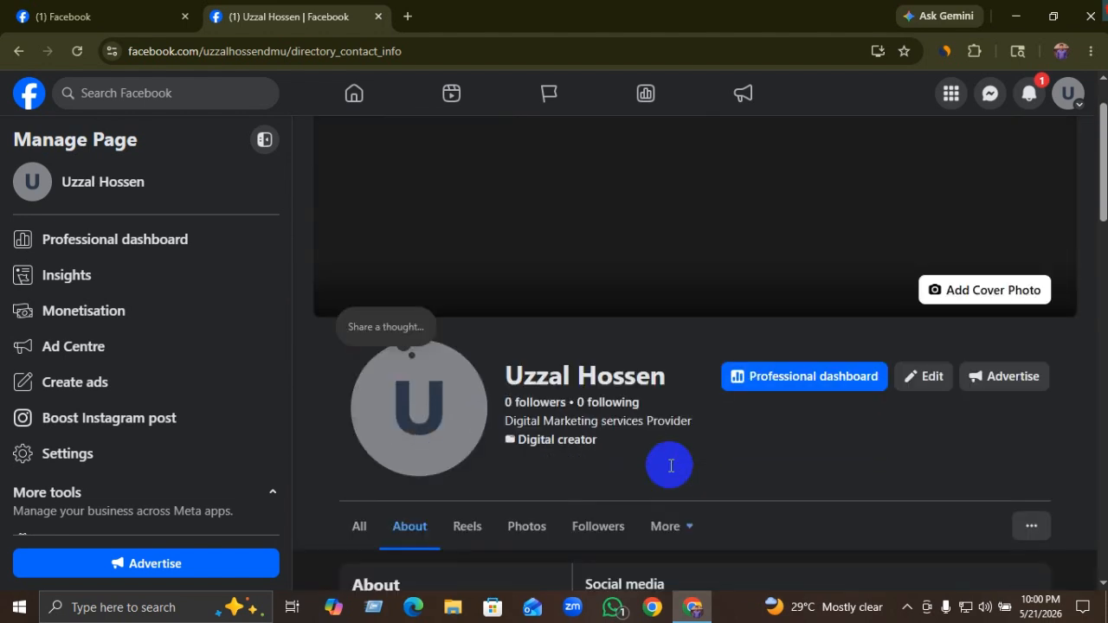